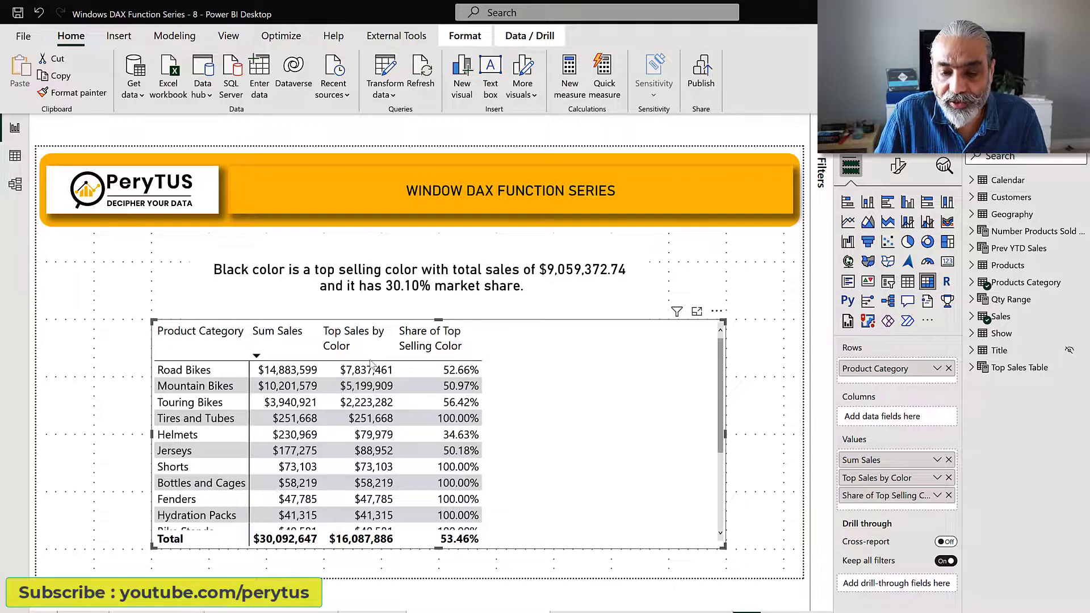
# Step: Create a new measure in the Products table holding the copied INDEX formula
pyautogui.click(971, 265)
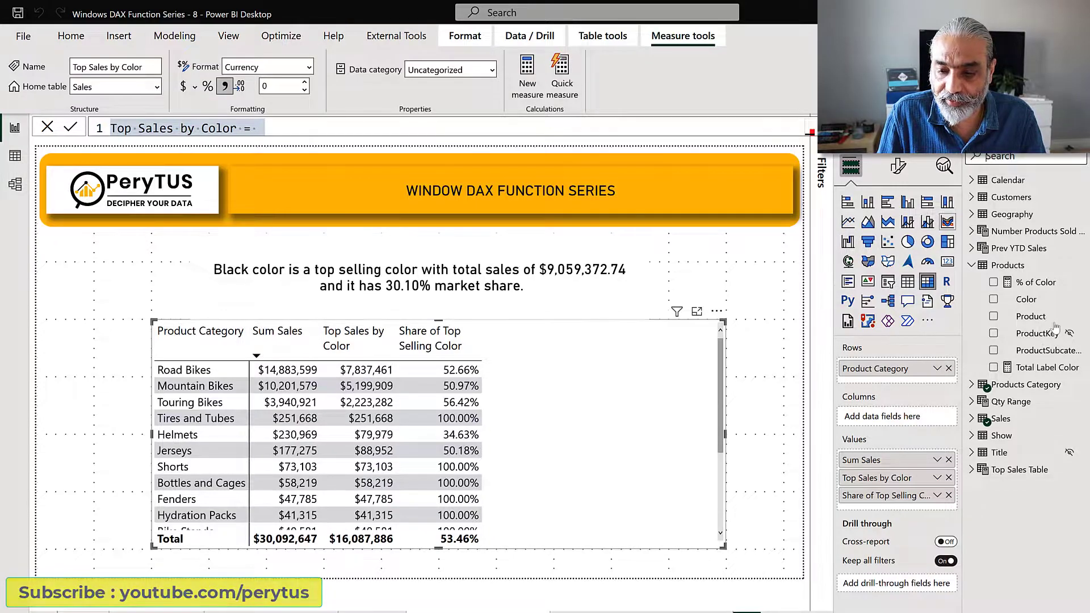
pyautogui.rightClick(1036, 266)
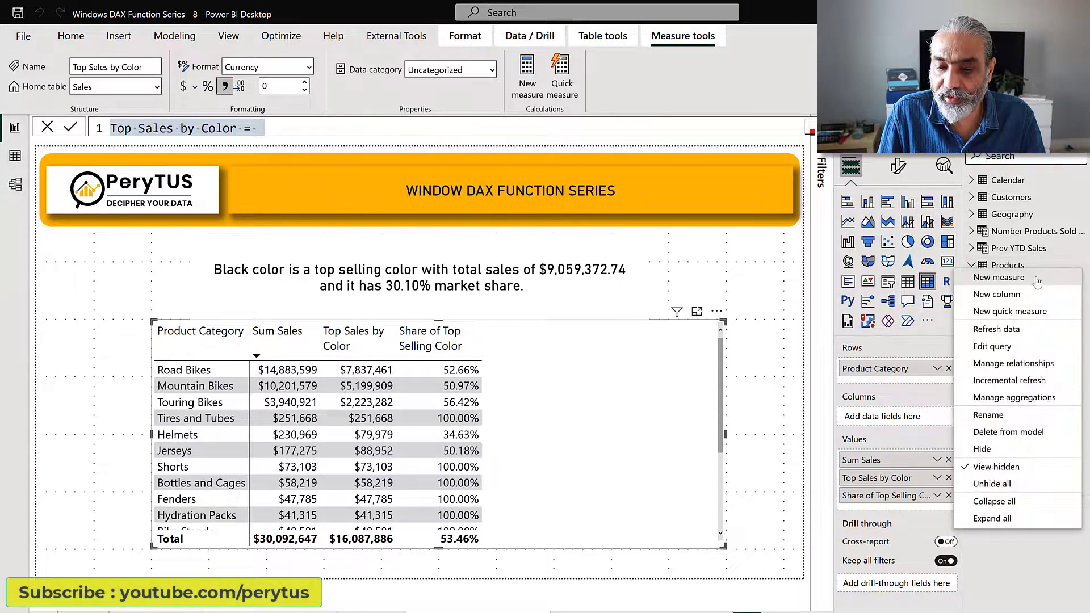
pyautogui.click(977, 277)
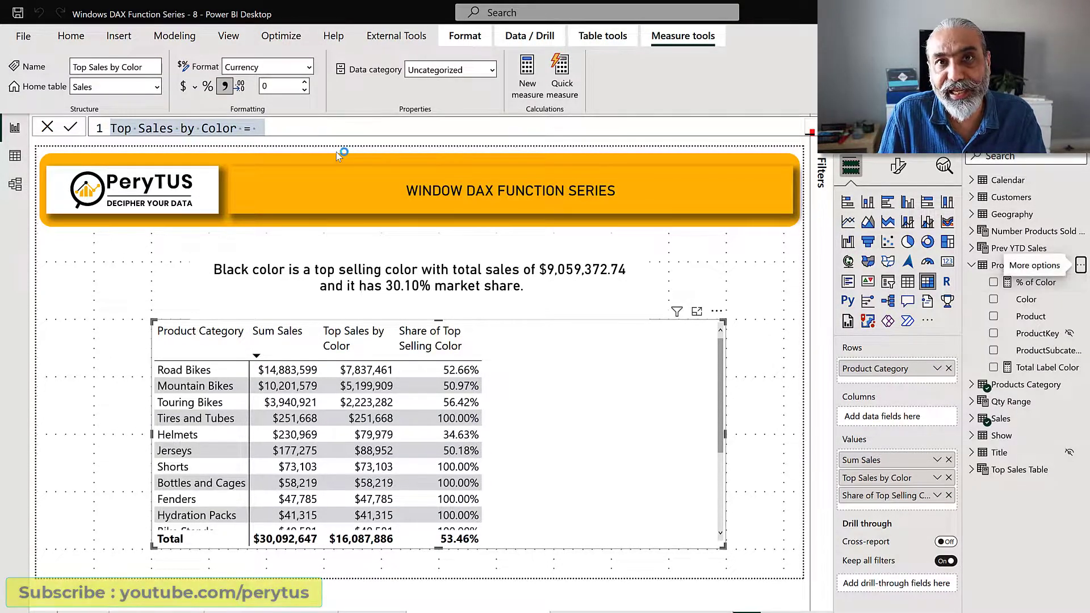
pyautogui.write('Top Sales by Color = CALCULATE (     [Sum Sales],     INDEX (         1,         ADDCOLUMNS (             SUMMARIZE ( ALLSELECTED ( Sales ), \'Products Category\'[Product Category], Products[Color] ),             "@Sale", [Sum Sales]         ),         ORDERBY ( [@Sale], DESC ),         PARTITIONBY ( \'Products Category\'[Product Category] )     ) )')
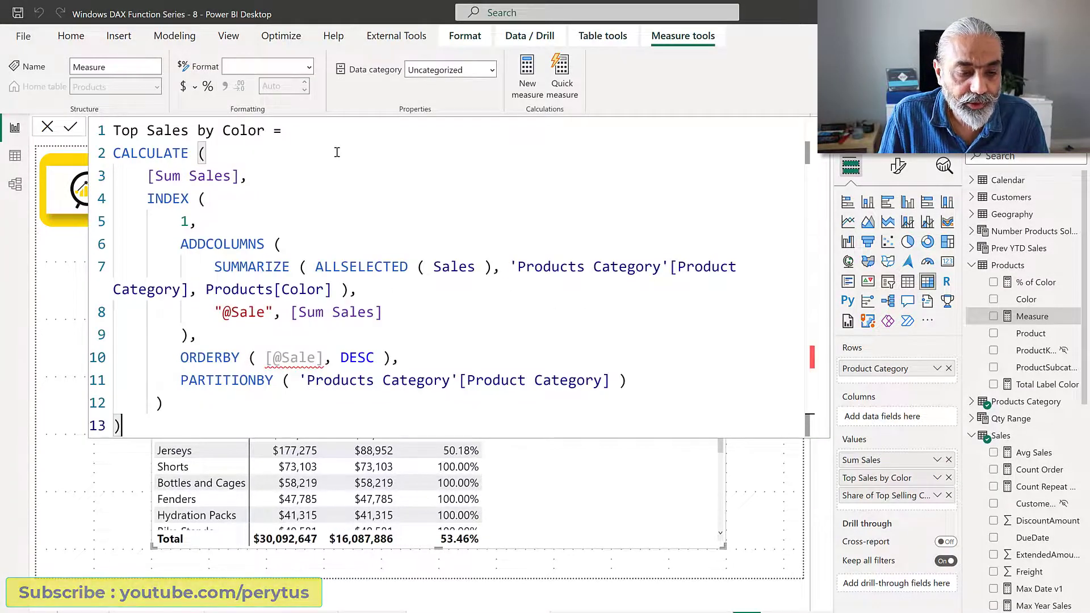
# Step: Rename the measure to 'Top Sales Color Name by Category'
pyautogui.click(191, 127)
pyautogui.hotkey('ctrl', 'shift', 'Right')
pyautogui.press('Delete')
pyautogui.hotkey('ctrl', 'Right')
pyautogui.write('Name')
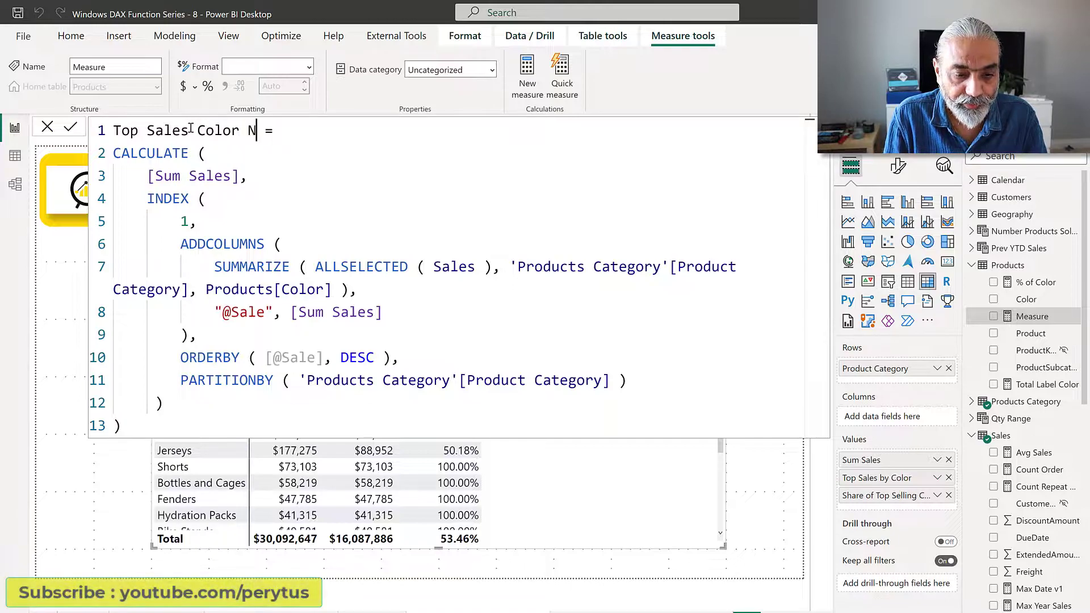
pyautogui.write(' by Categotry')
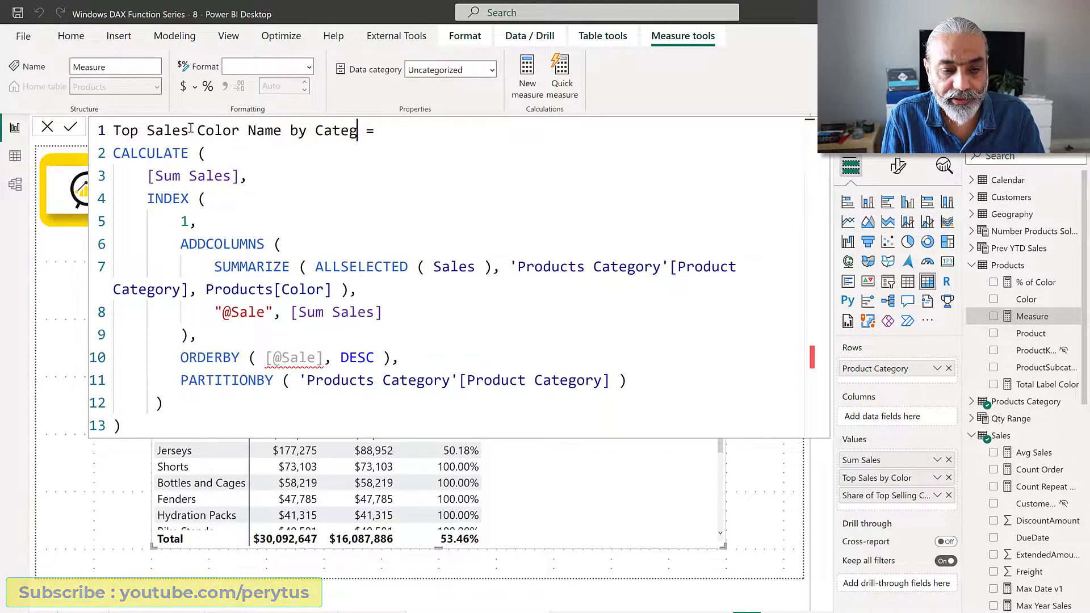
pyautogui.press('BackSpace')
pyautogui.press('BackSpace')
pyautogui.press('BackSpace')
pyautogui.write('ry')
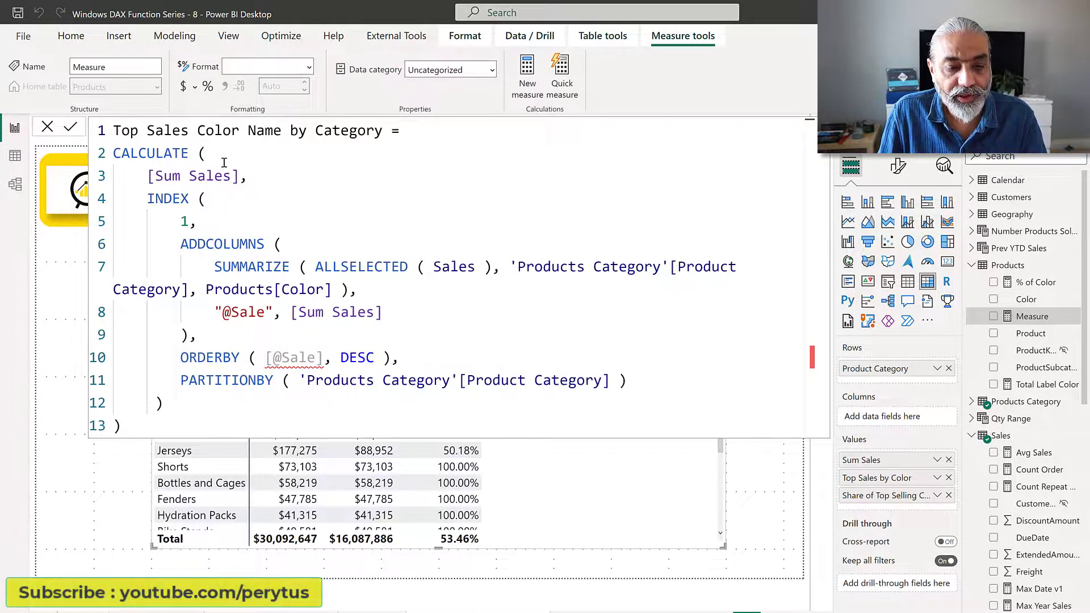
# Step: Shrink the editor text two steps and select the CALCULATE and [Sum Sales] lines
pyautogui.hotkey('ctrl', '-')
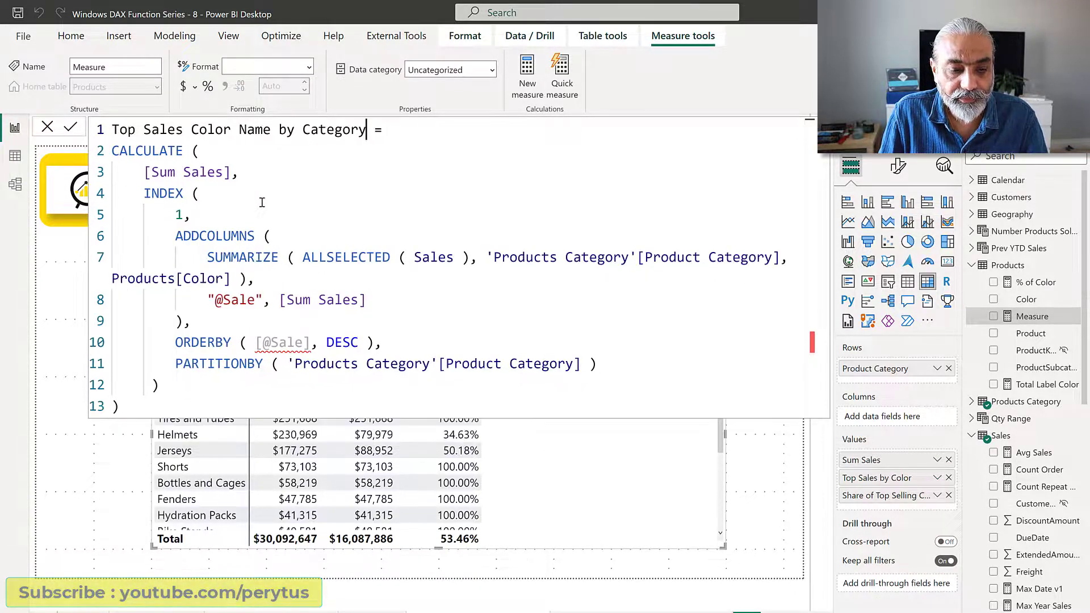
pyautogui.hotkey('ctrl', '-')
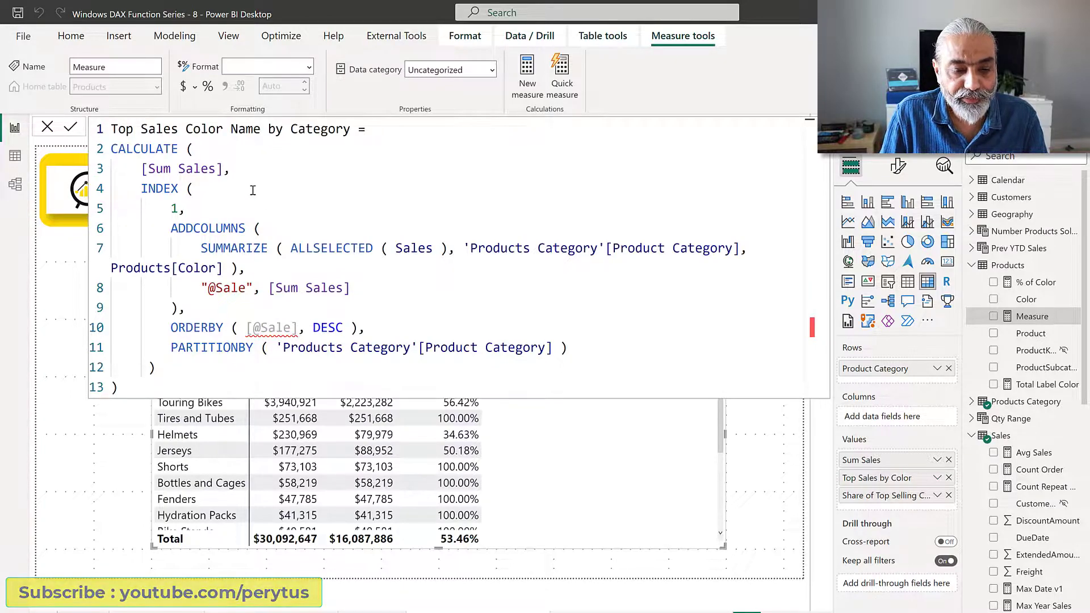
pyautogui.moveTo(231, 168); pyautogui.dragTo(107, 153)
# Step: Delete the CALCULATE wrapper lines so the measure starts with INDEX, and commit it
pyautogui.press('Delete')
pyautogui.press('Delete')
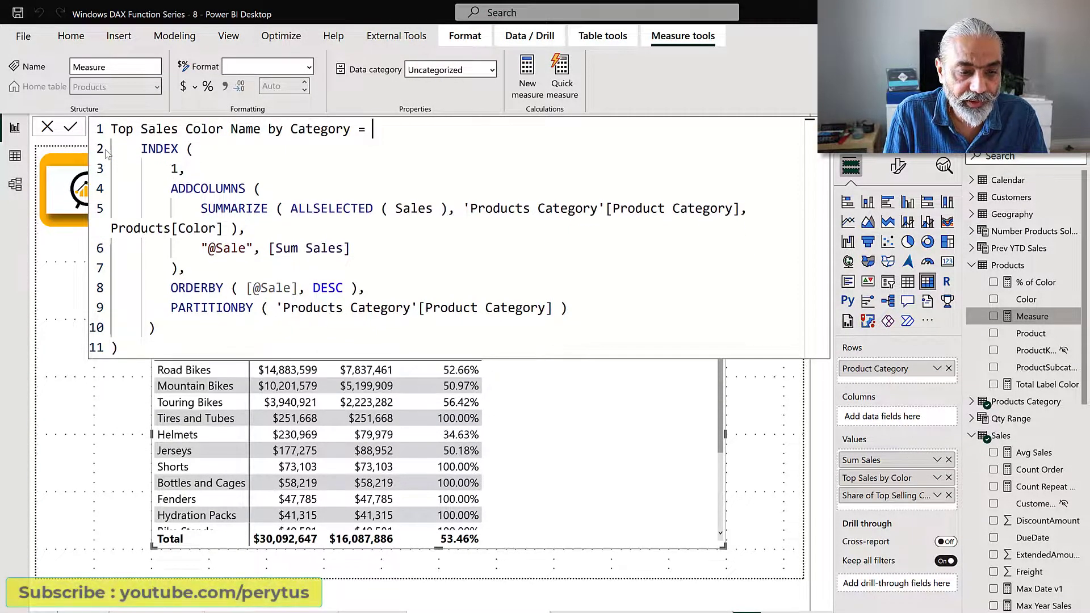
pyautogui.press('Return')
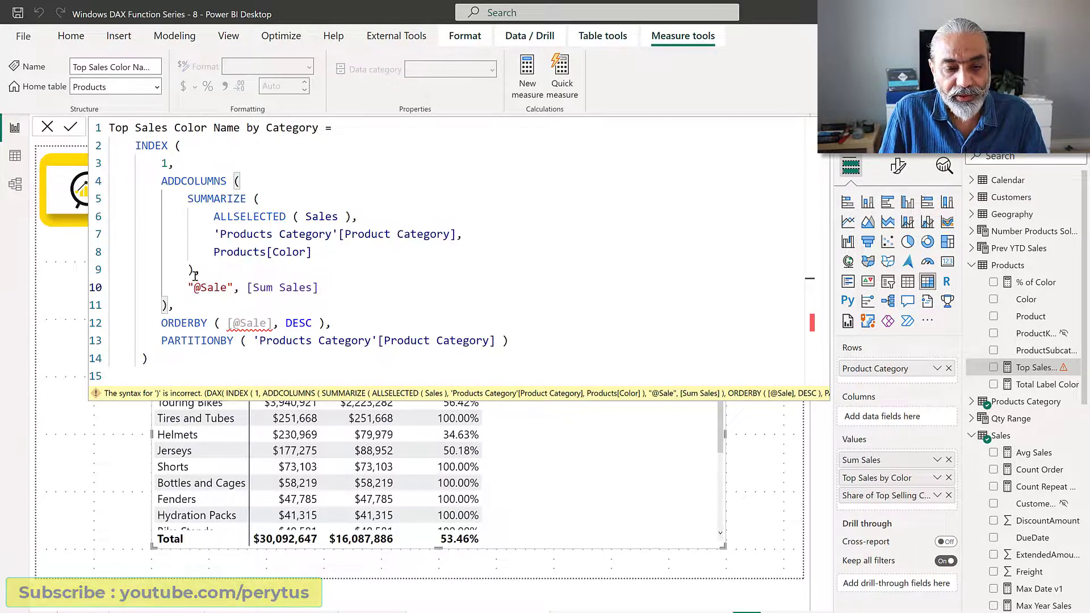
pyautogui.moveTo(193, 287); pyautogui.dragTo(306, 287)
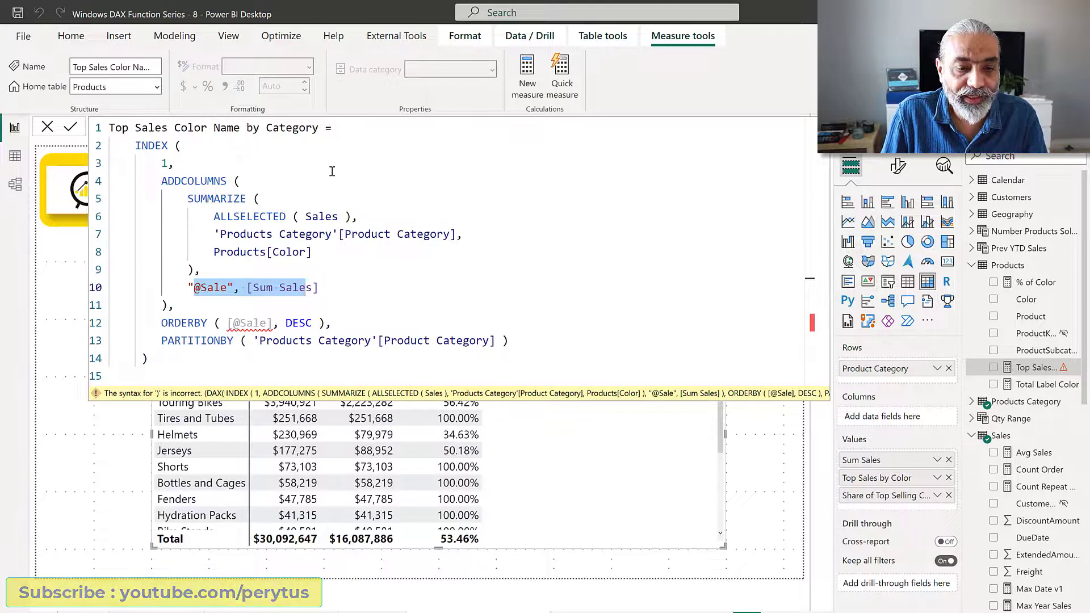
# Step: Wrap the INDEX expression in SELECTCOLUMNS ( ... , [Color] ) on new lines
pyautogui.click(355, 128)
pyautogui.hotkey('shift', 'Return')
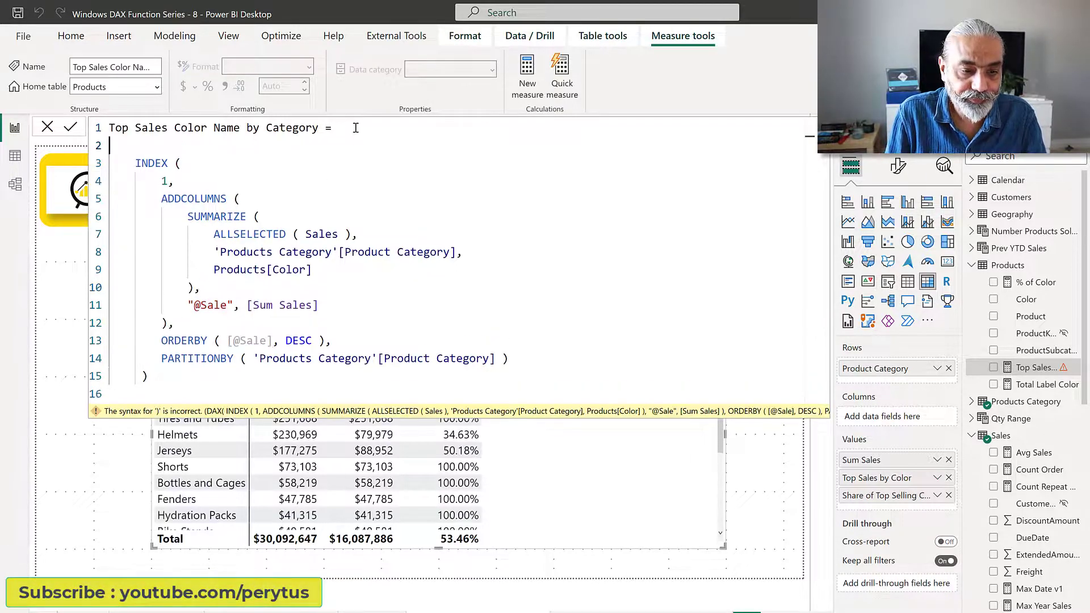
pyautogui.write('SELECTCOLU')
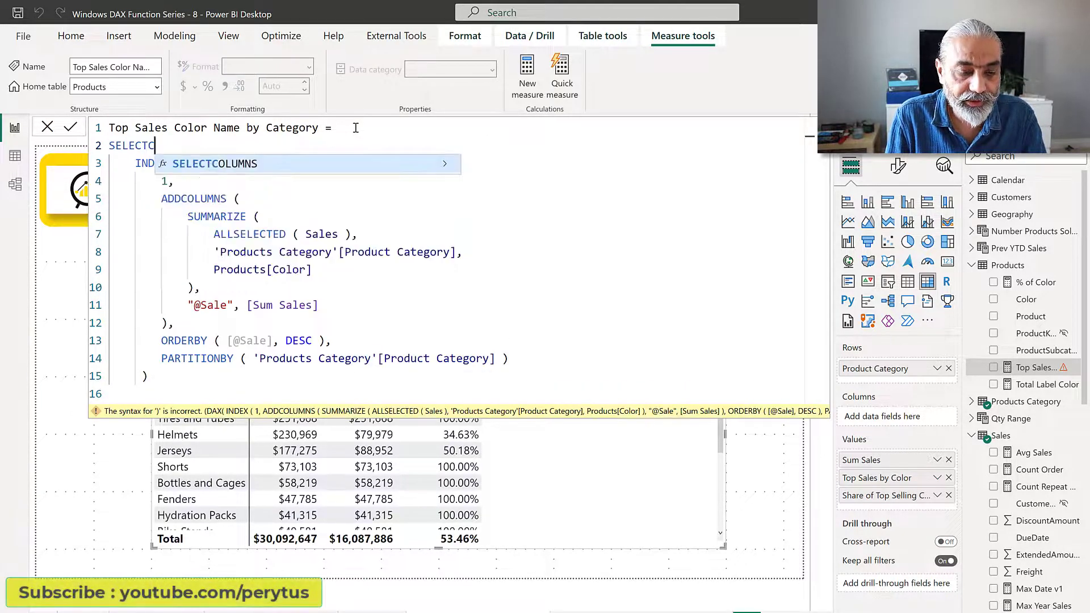
pyautogui.write('MNS (')
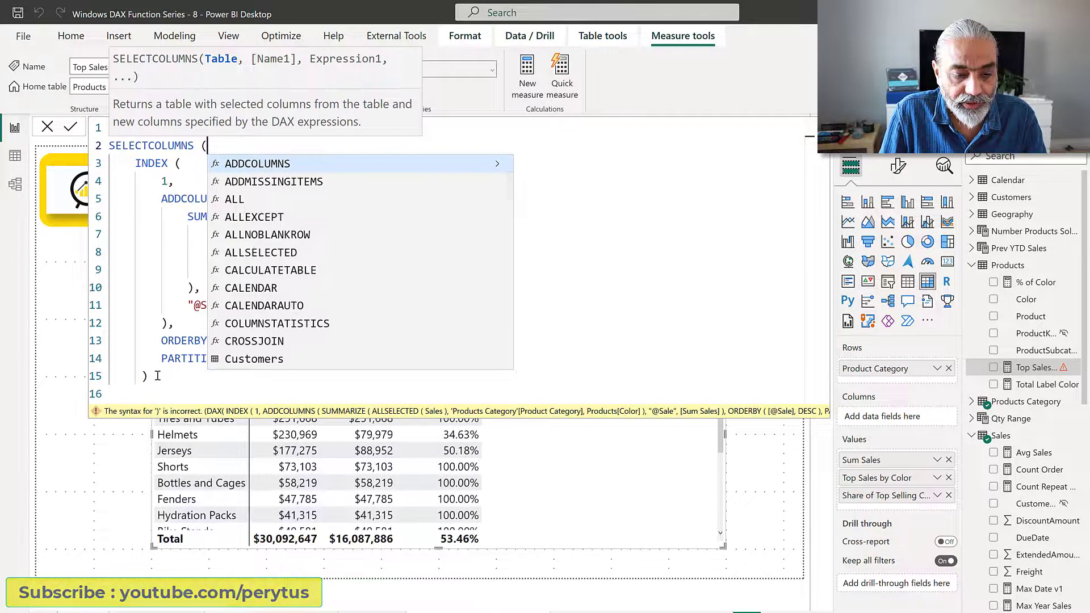
pyautogui.click(158, 375)
pyautogui.write(',')
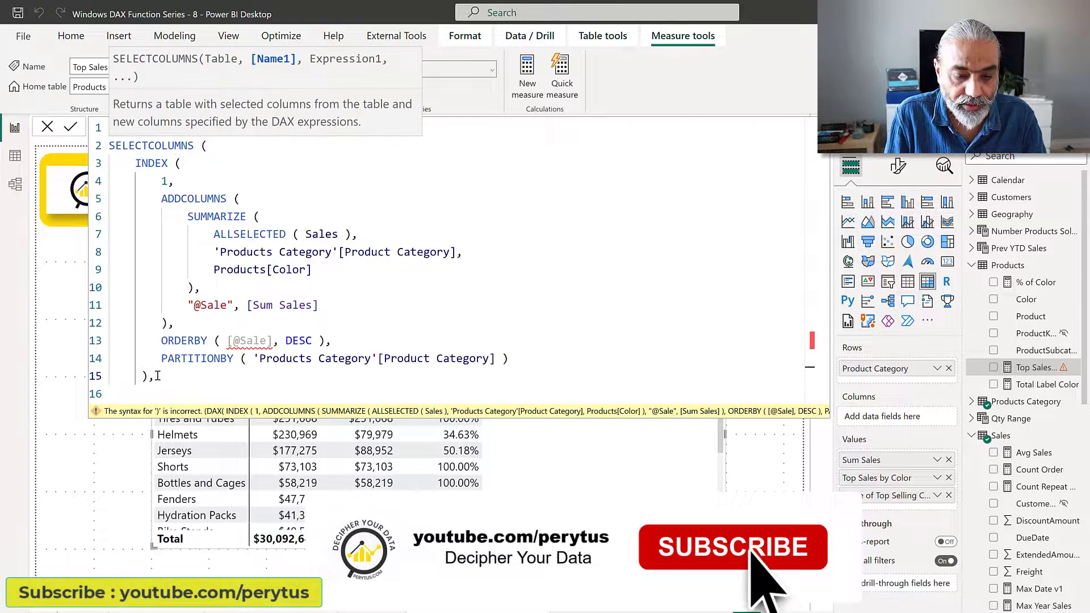
pyautogui.write(' [Color]')
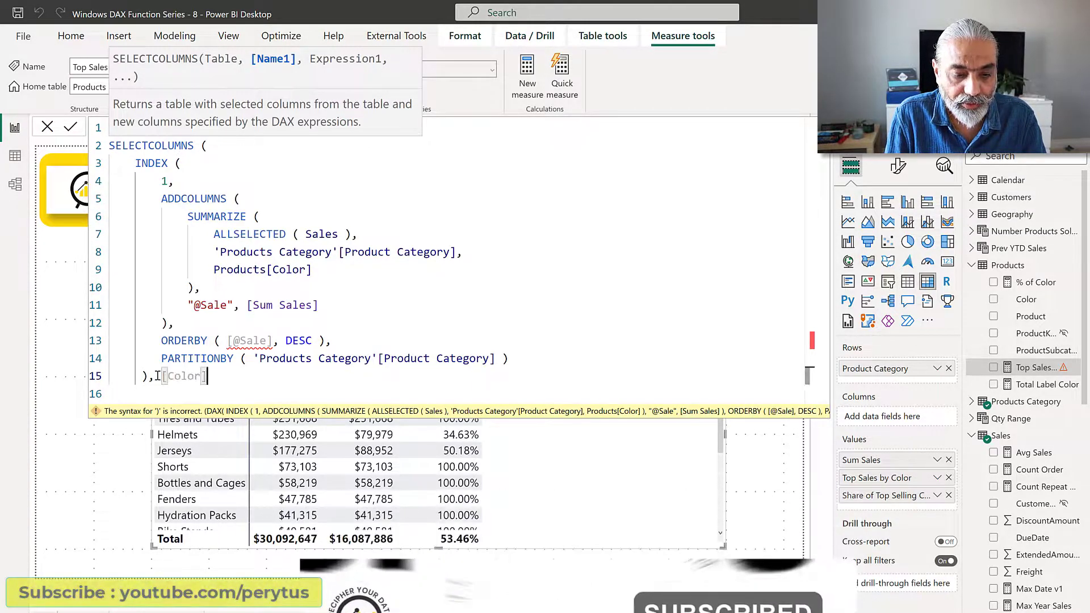
pyautogui.press('Return')
pyautogui.write(')')
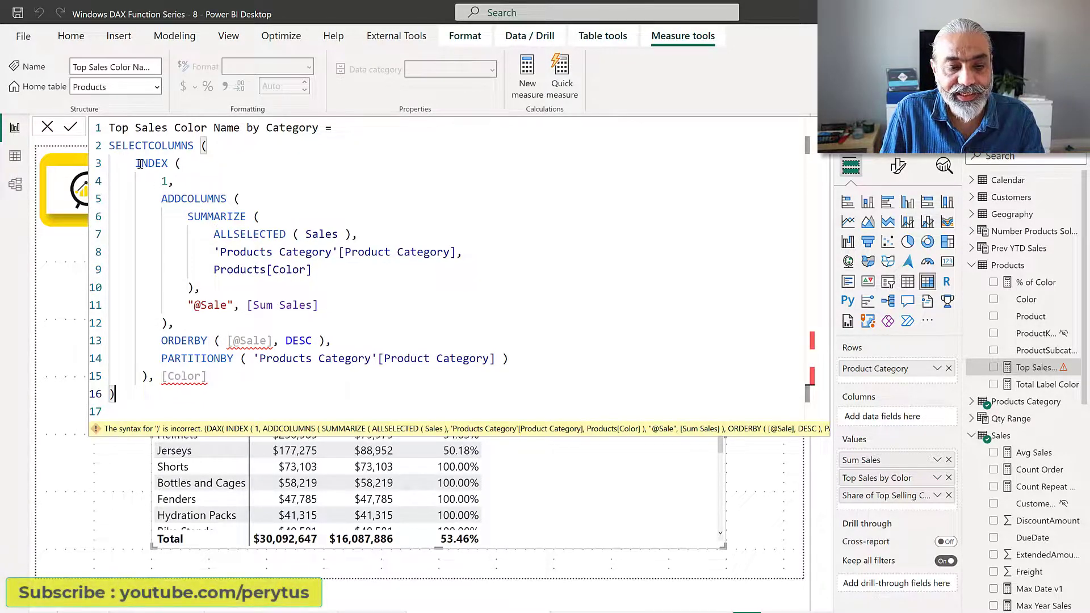
pyautogui.moveTo(140, 163); pyautogui.dragTo(300, 343)
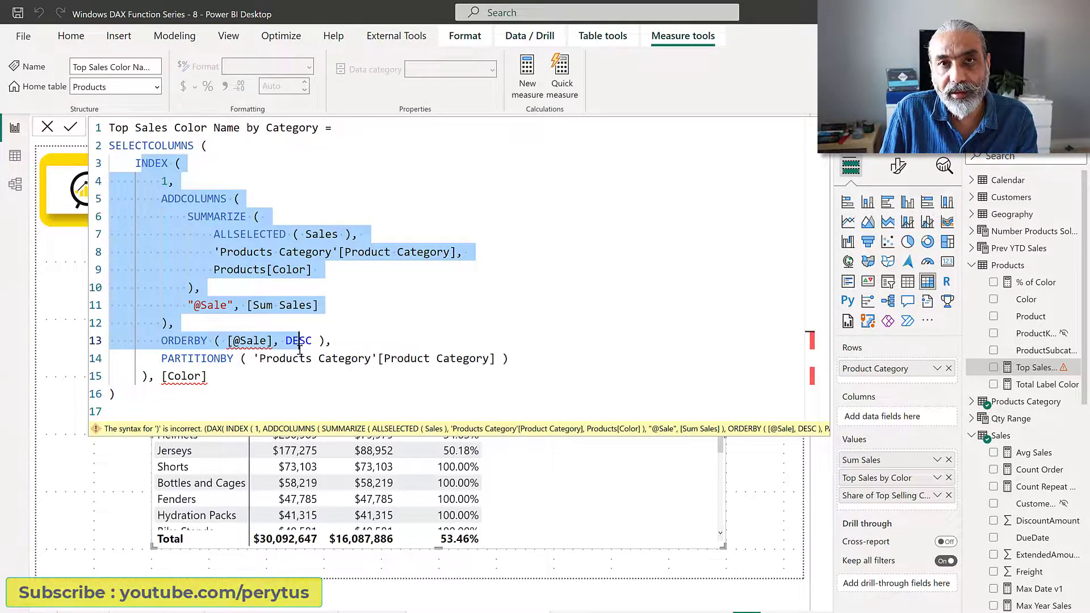
pyautogui.click(370, 253)
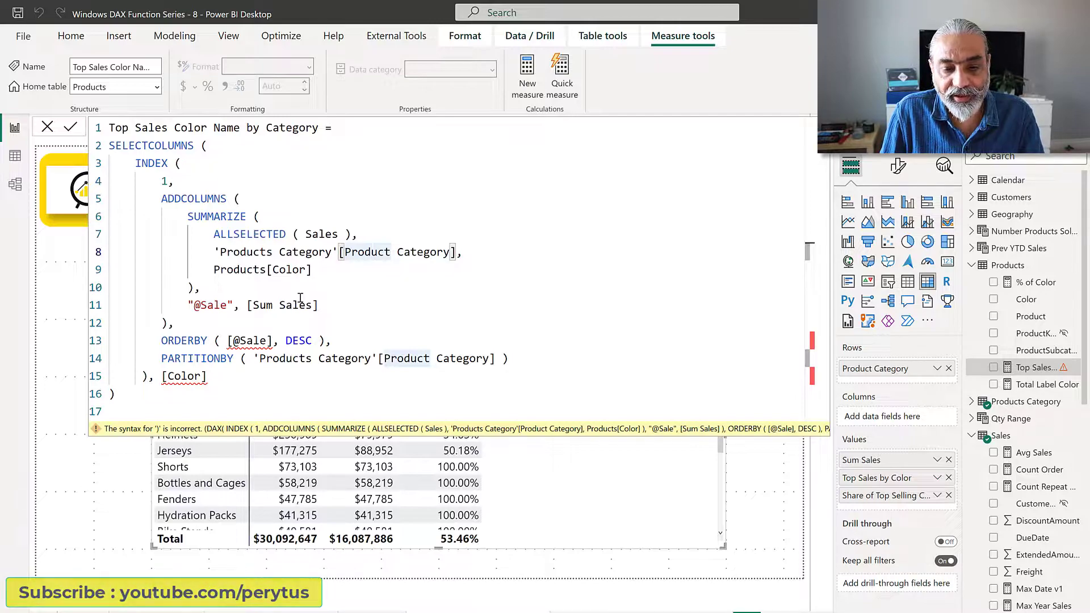
# Step: Commit the measure, add it to the category table, and review the multiple-values error details
pyautogui.click(144, 396)
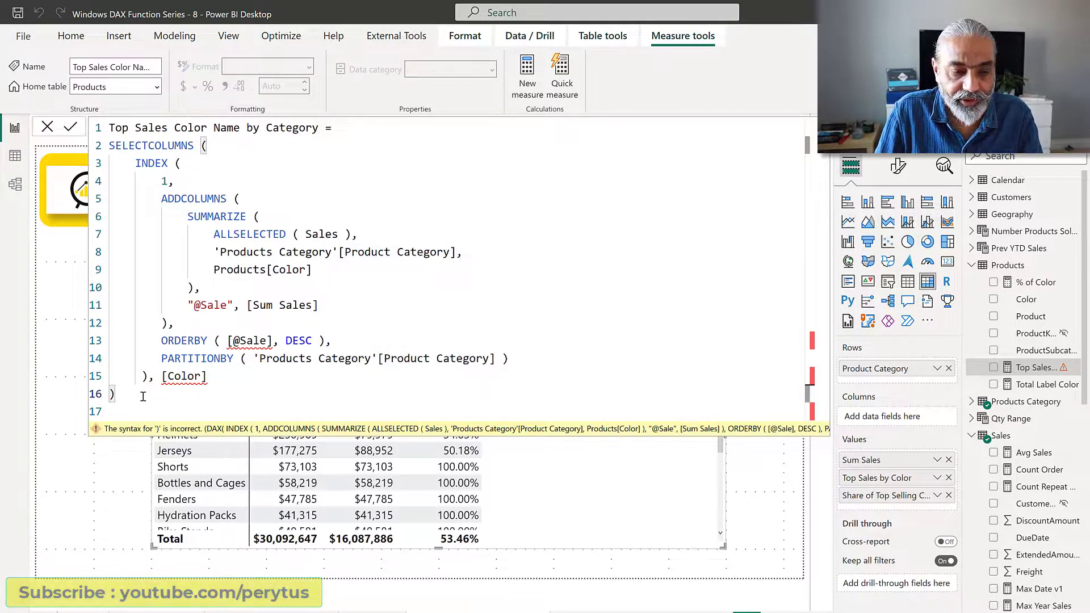
pyautogui.press('Return')
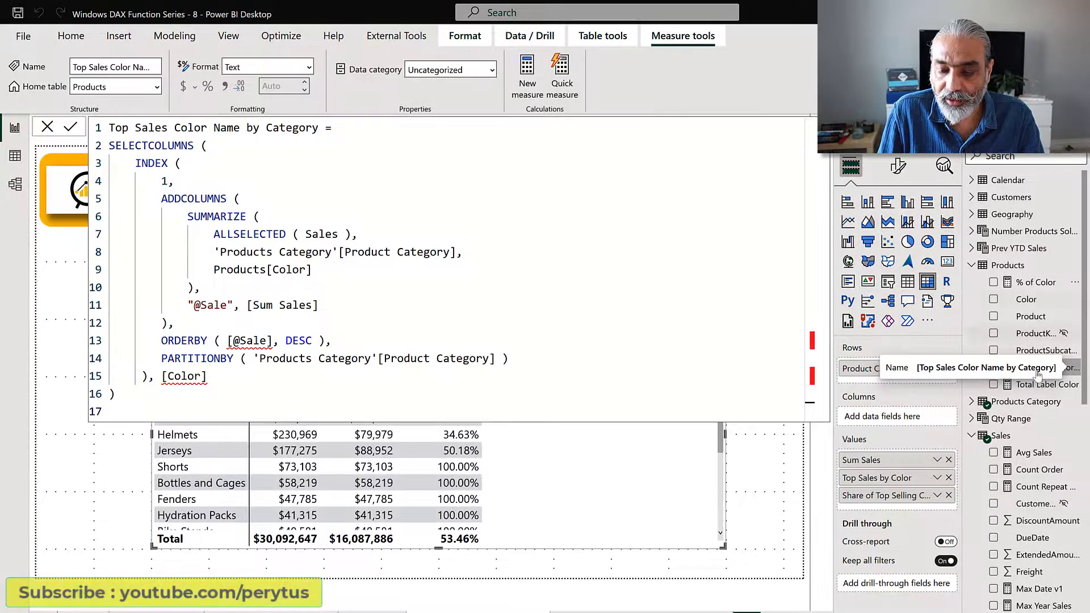
pyautogui.moveTo(1037, 373); pyautogui.dragTo(496, 448)
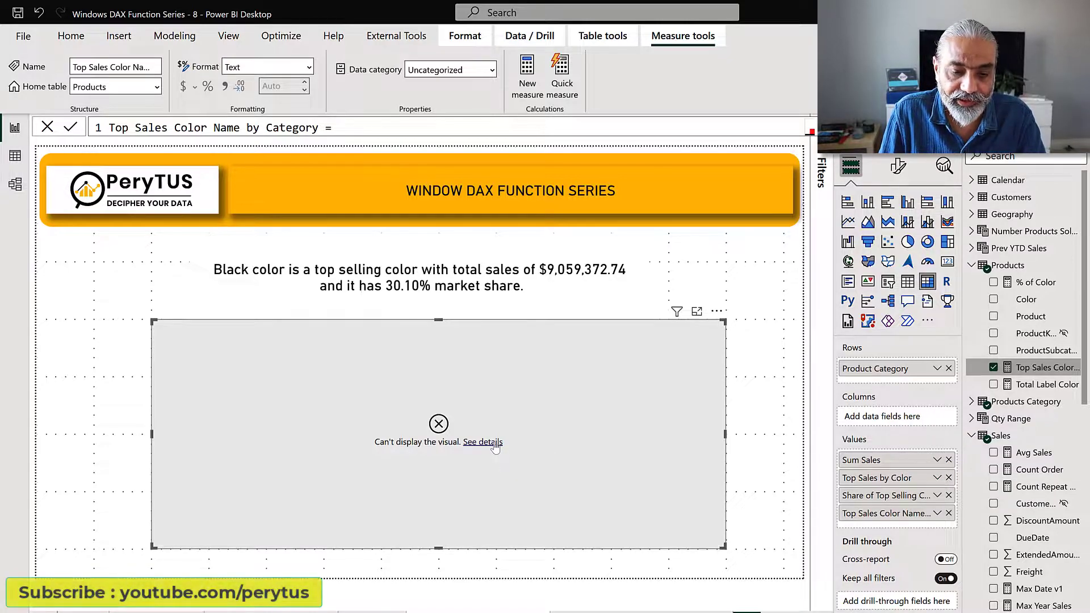
pyautogui.click(494, 444)
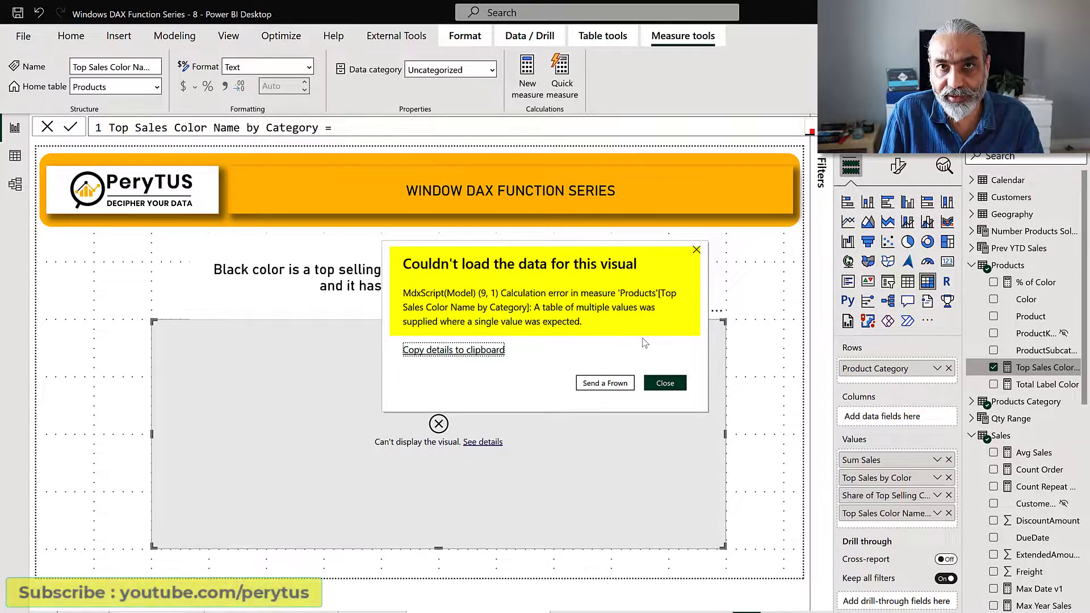
pyautogui.click(672, 388)
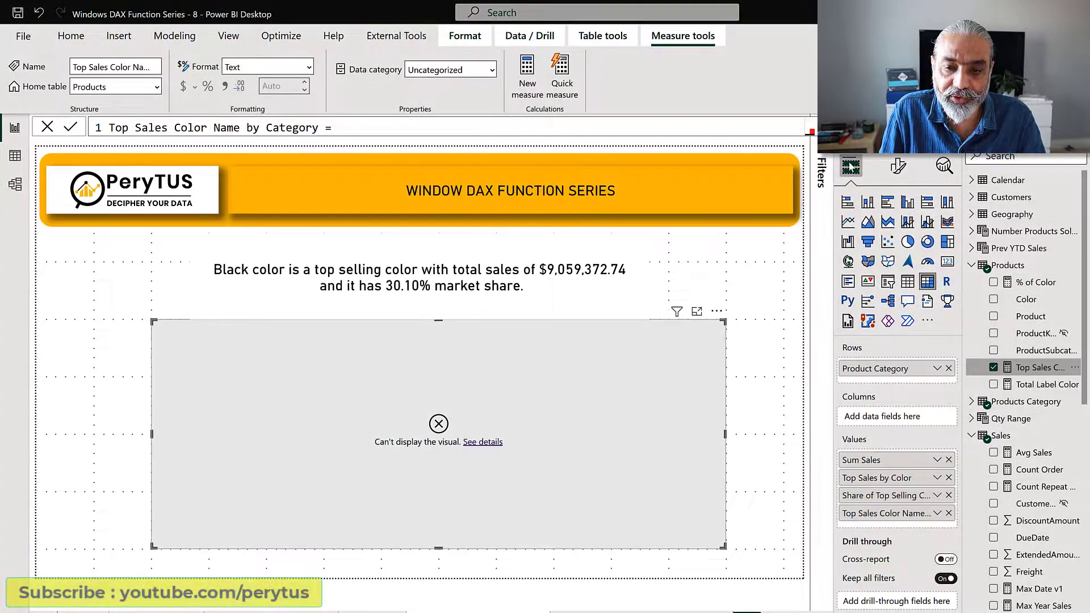
# Step: Replace SELECTCOLUMNS with COUNTROW, comment out ', [Color]' with //, and commit the measure
pyautogui.click(810, 132)
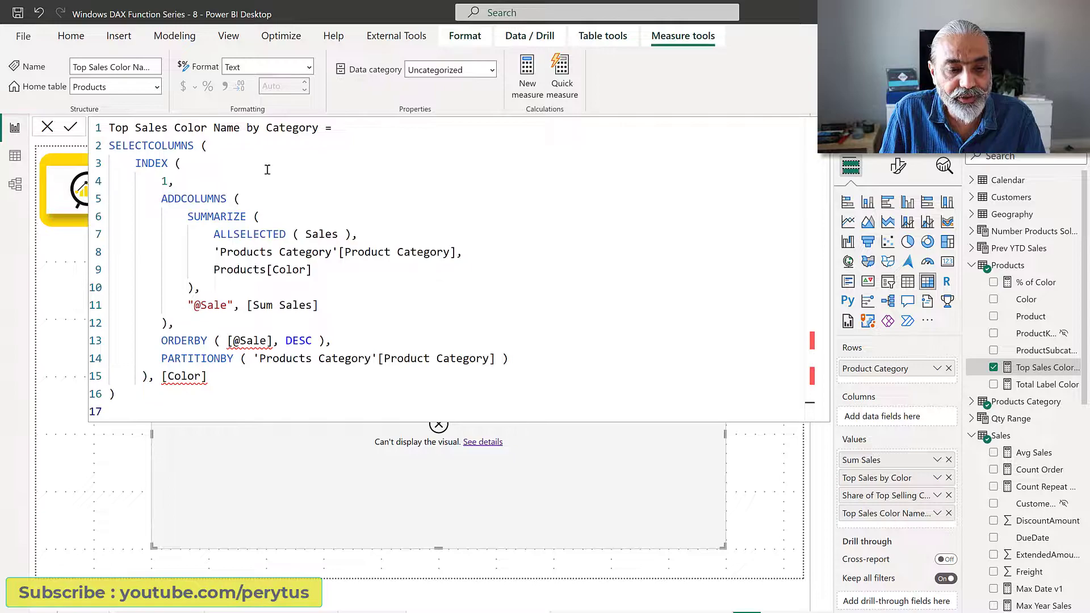
pyautogui.click(172, 181)
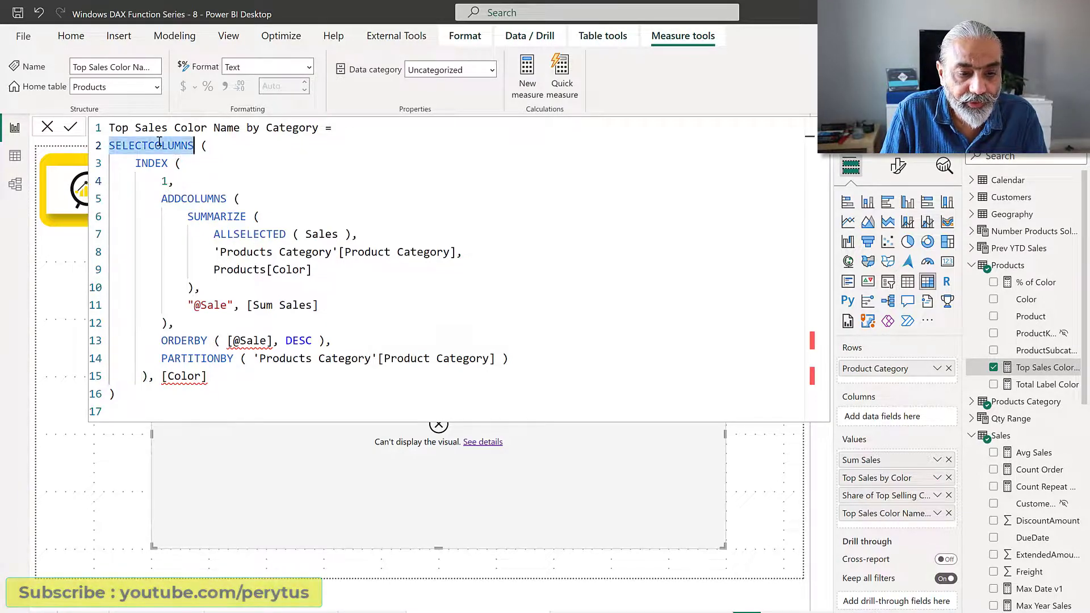
pyautogui.write('COUNTR')
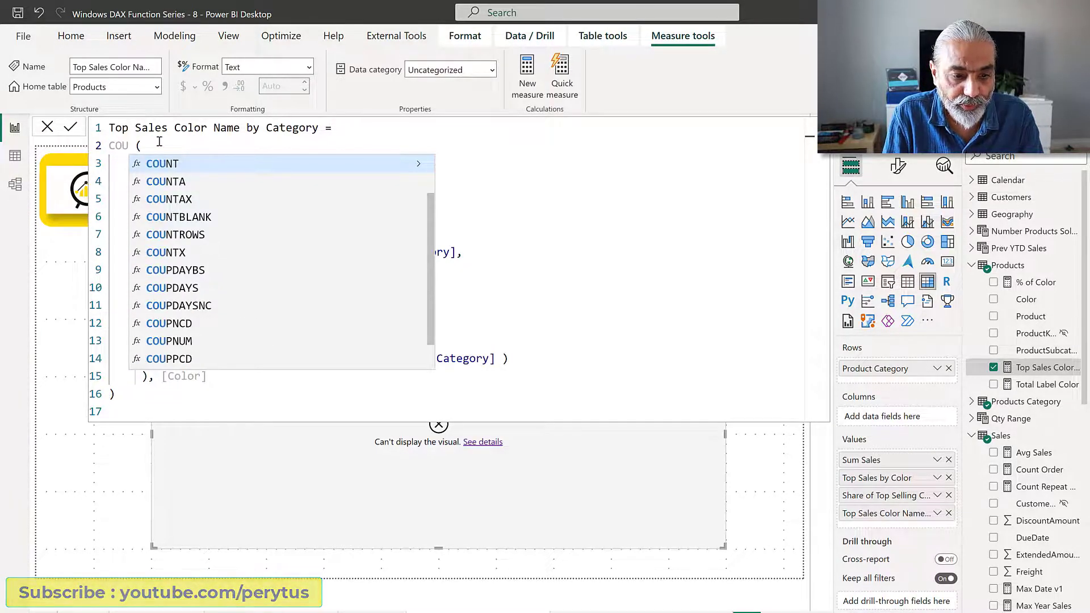
pyautogui.write('OW')
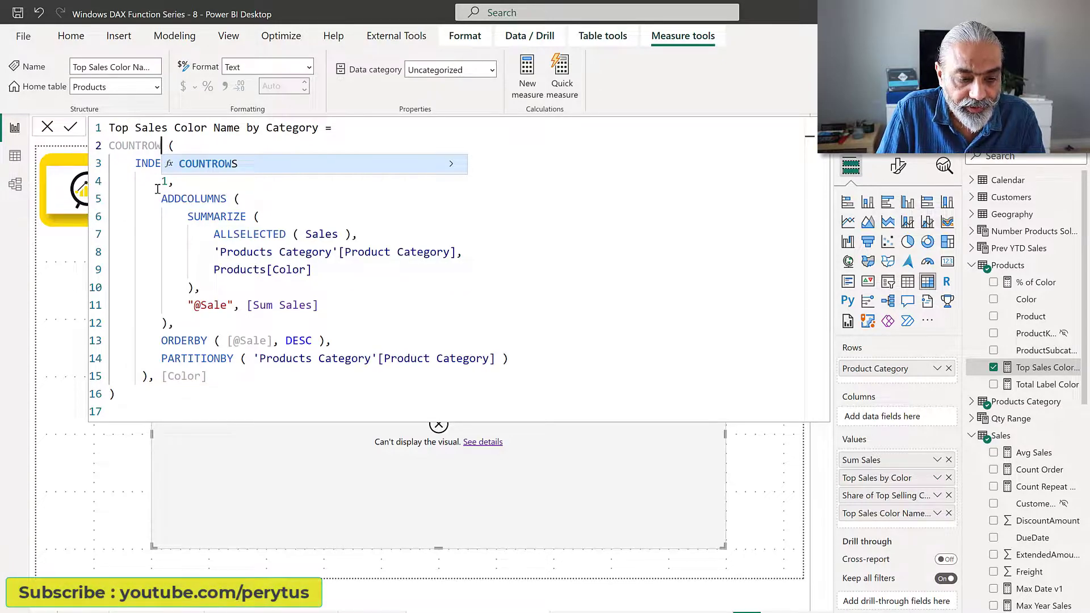
pyautogui.click(151, 377)
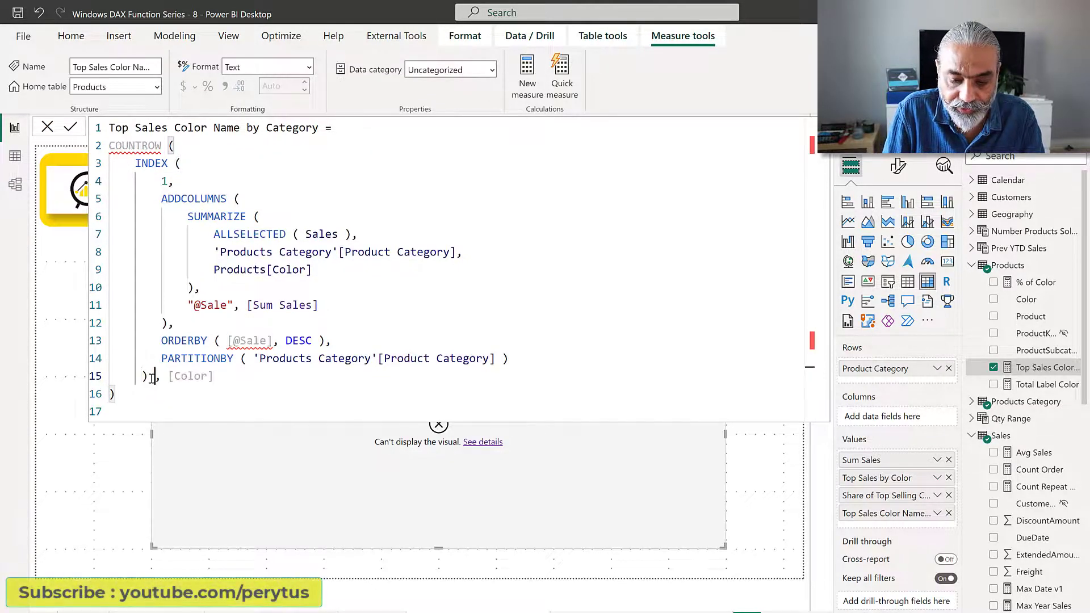
pyautogui.write('//,')
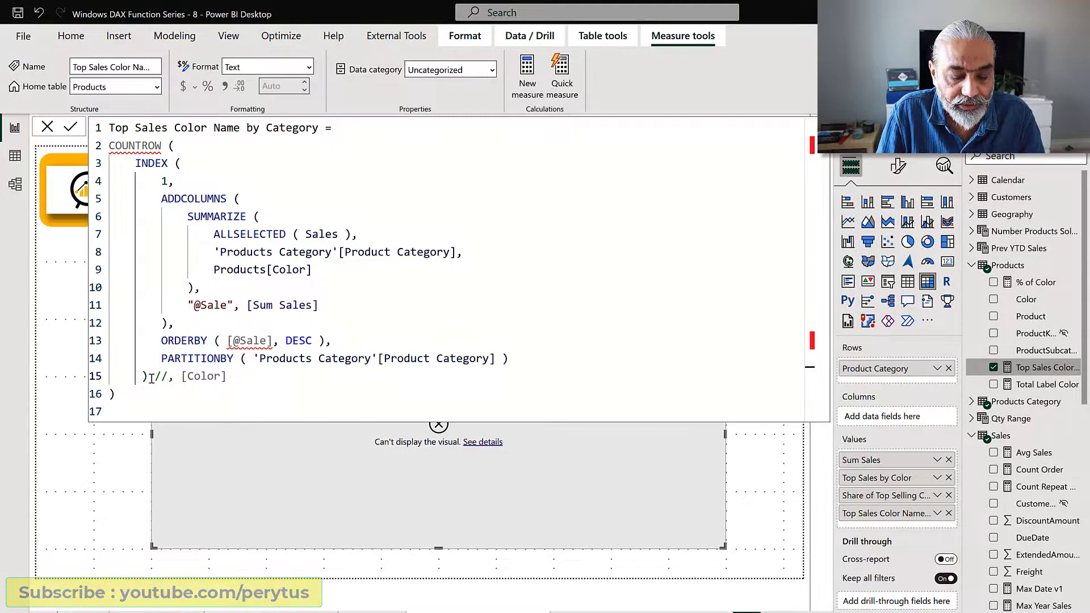
pyautogui.press('Return')
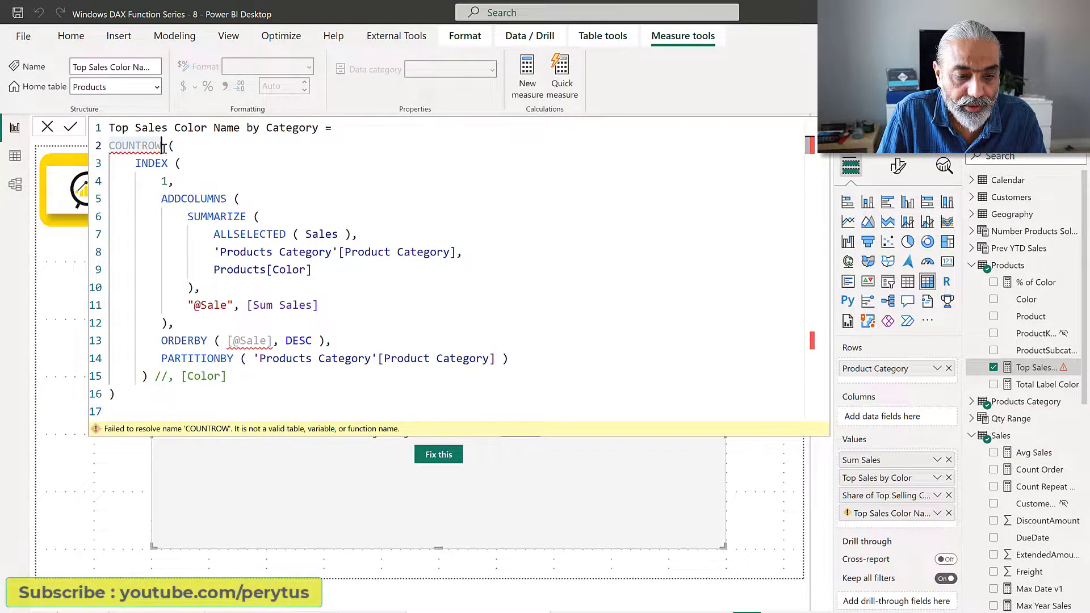
pyautogui.click(163, 146)
# Step: Correct the function to COUNTROWS, commit, and scroll the table to confirm 1 per category, 17 total
pyautogui.write('S')
pyautogui.click(71, 127)
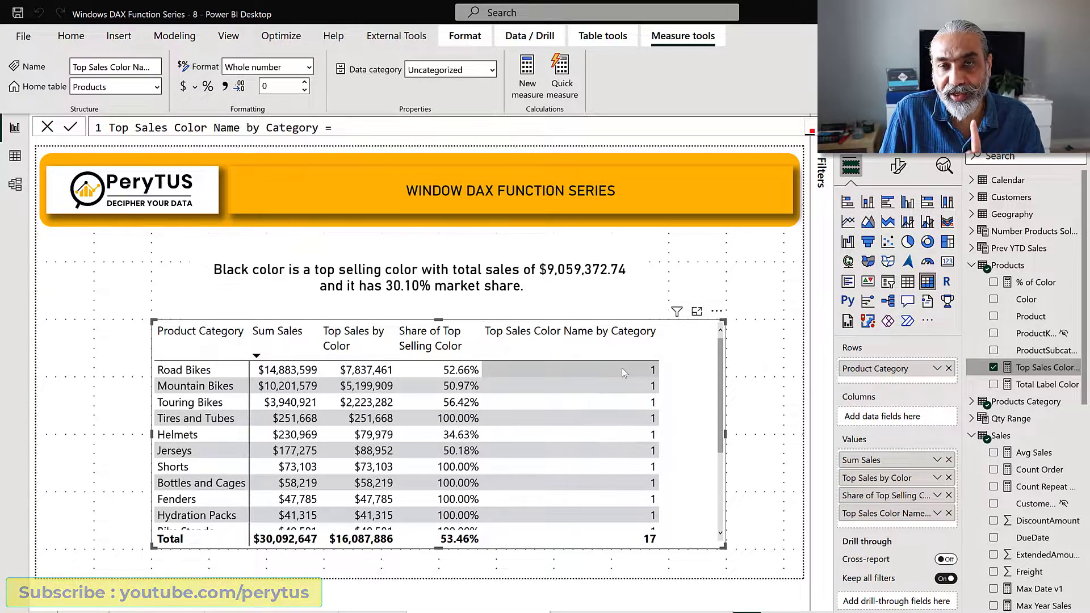
pyautogui.scroll(-2, 397, 397)
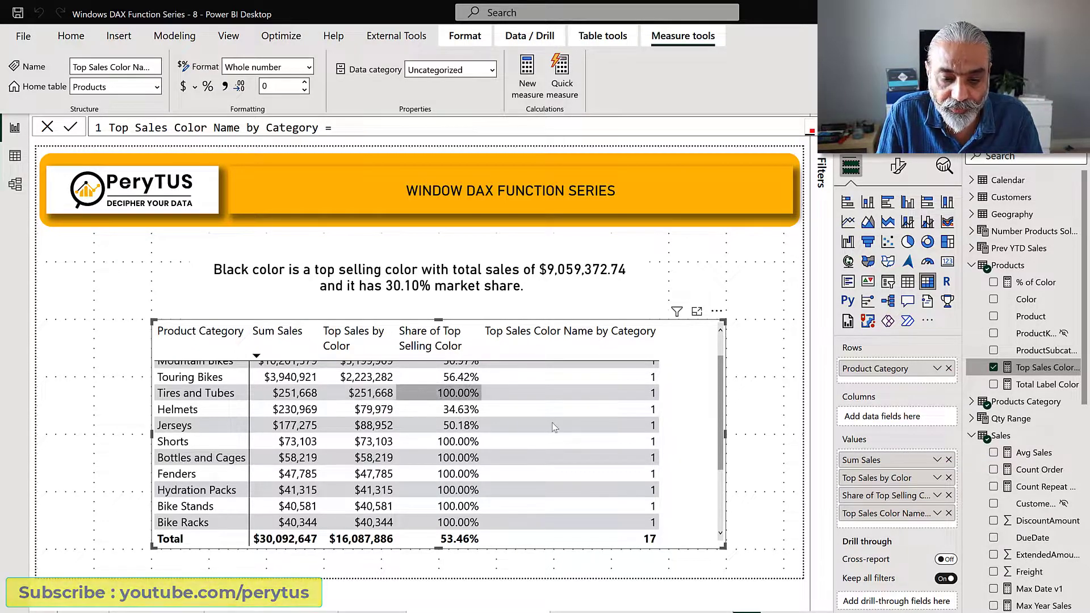
pyautogui.scroll(-1, 552, 422)
pyautogui.scroll(-3, 553, 426)
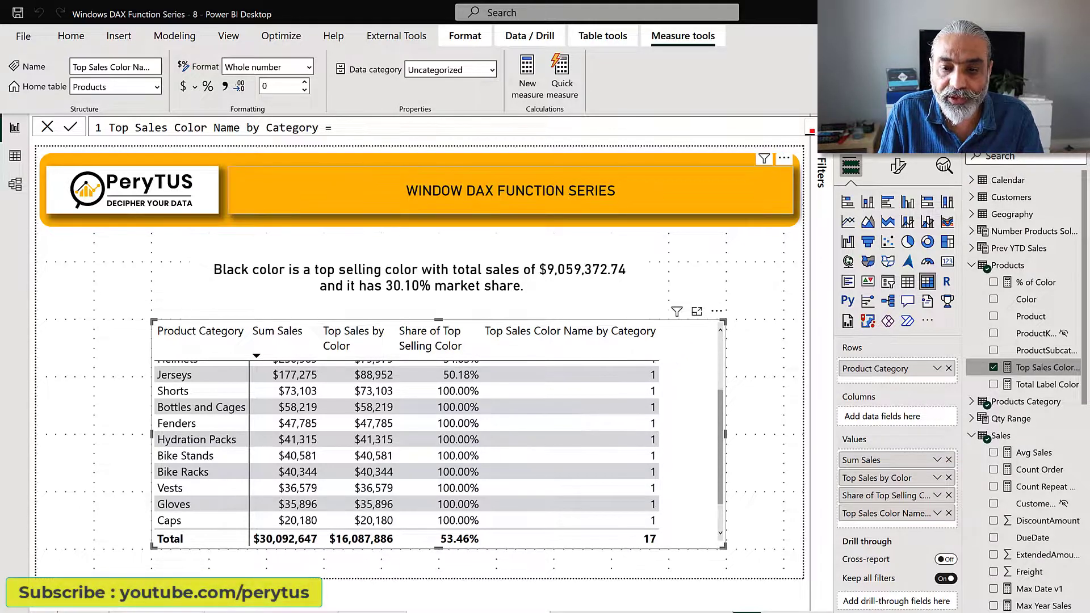
# Step: Switch COUNTROWS back to SELECTCOLUMNS and uncomment ', [Color]' on line 15
pyautogui.click(810, 129)
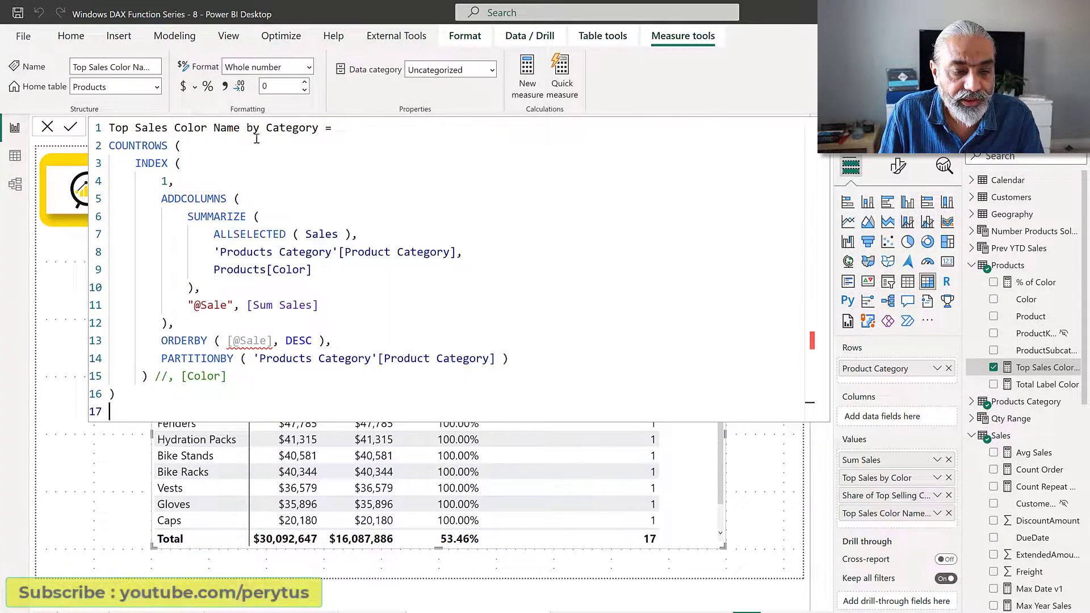
pyautogui.doubleClick(148, 146)
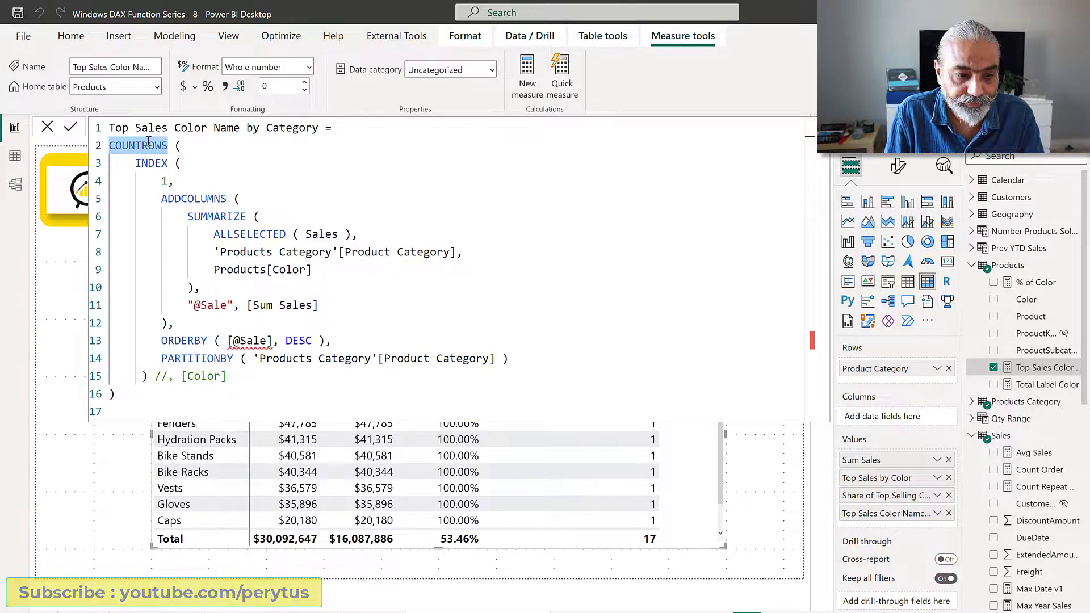
pyautogui.write('SELECT')
pyautogui.press('Down')
pyautogui.press('Down')
pyautogui.press('Down')
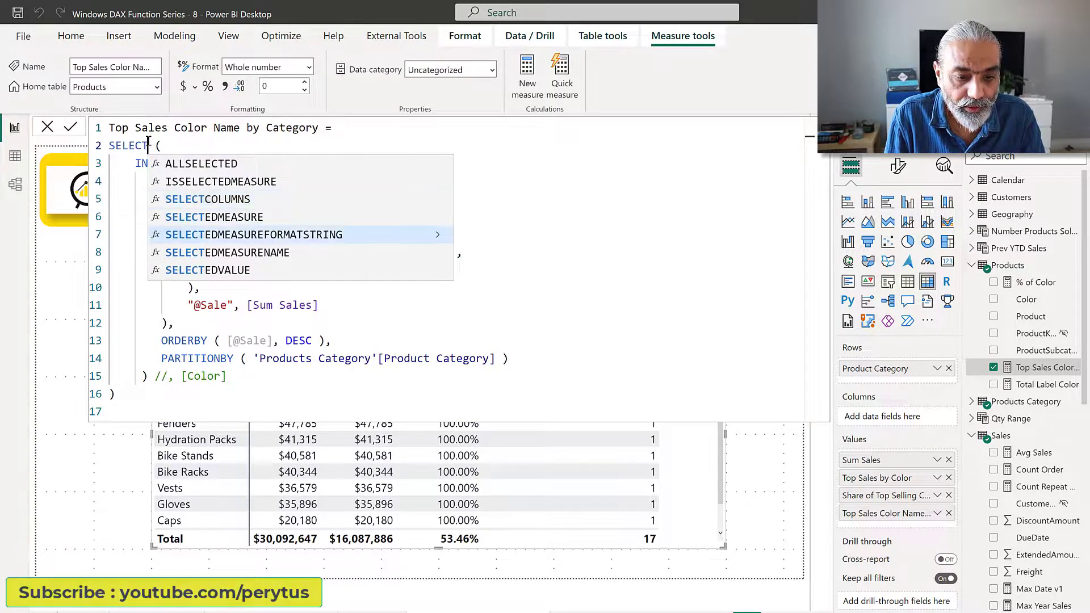
pyautogui.write('COLU')
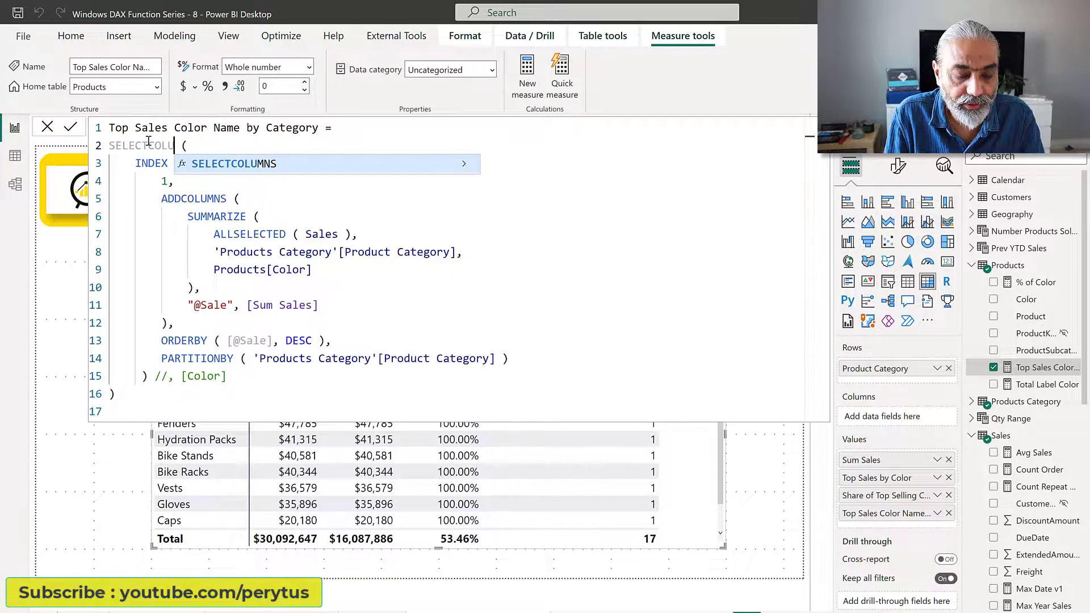
pyautogui.press('Tab')
pyautogui.press('BackSpace')
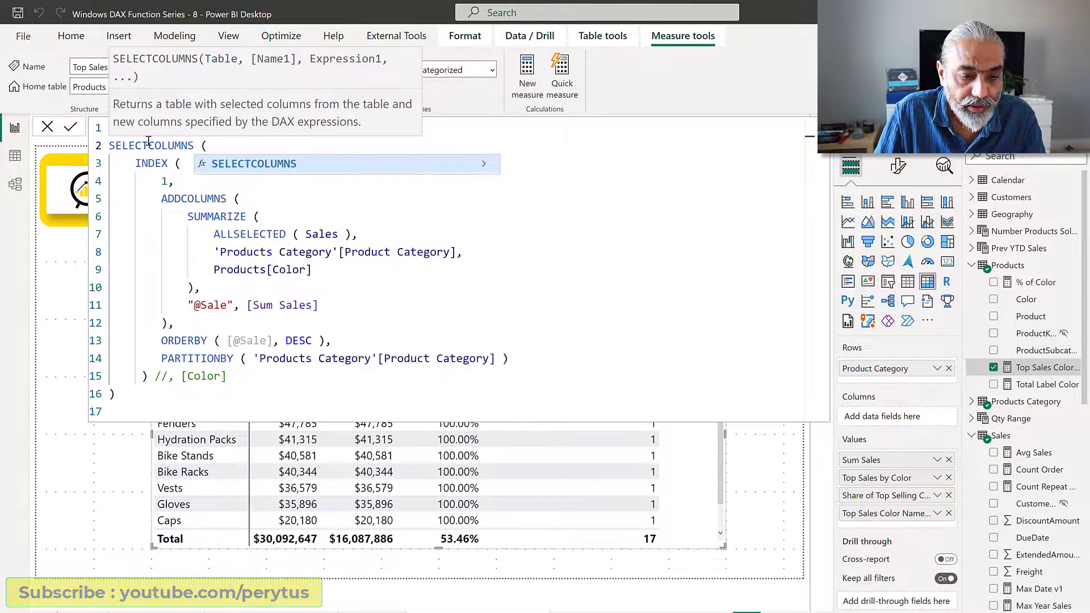
pyautogui.click(174, 381)
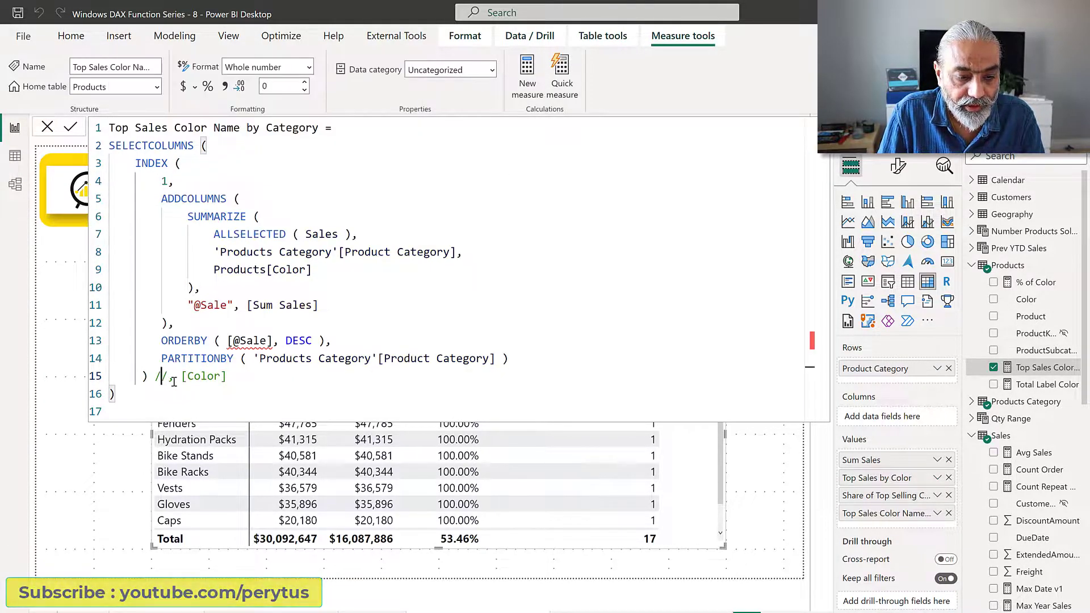
pyautogui.press('BackSpace')
pyautogui.press('BackSpace')
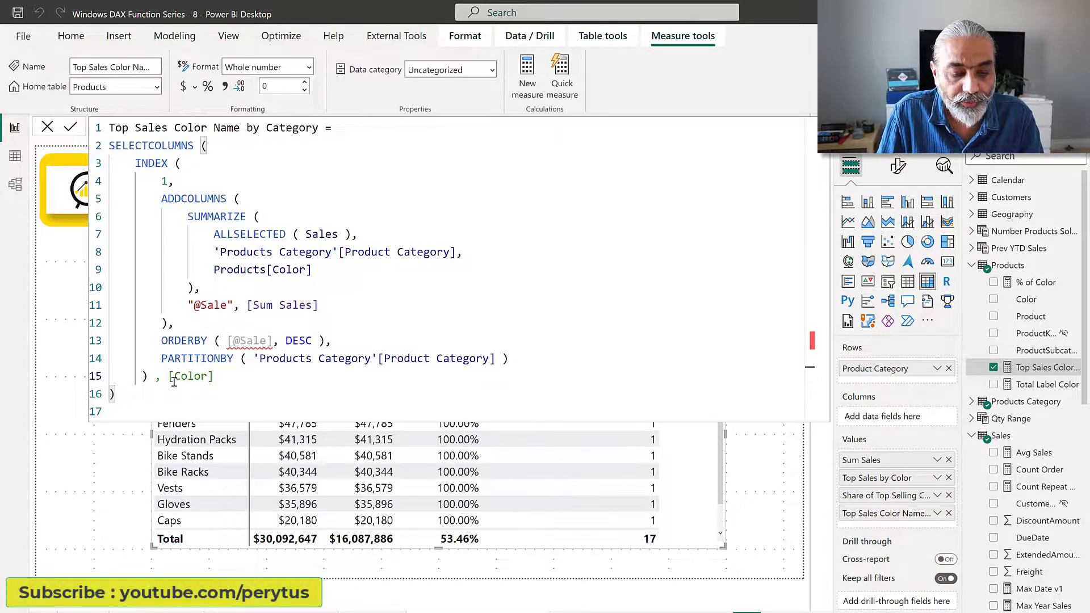
# Step: Add an IF ( HASONEVALUE ( 'Products Category'[Product Category] ), line after the measure name
pyautogui.click(376, 132)
pyautogui.press('Return')
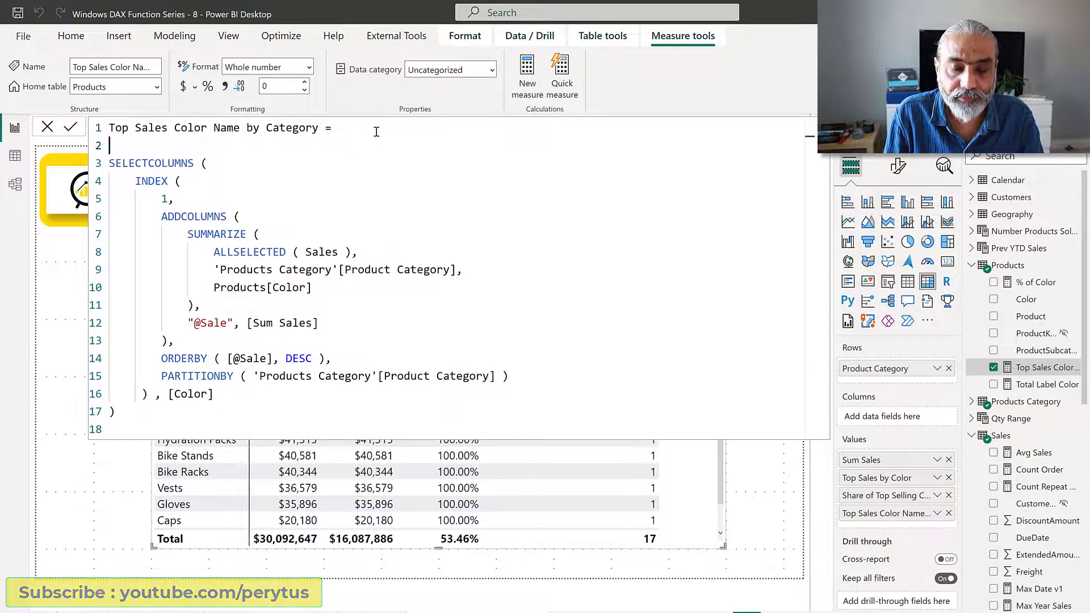
pyautogui.write('IF ')
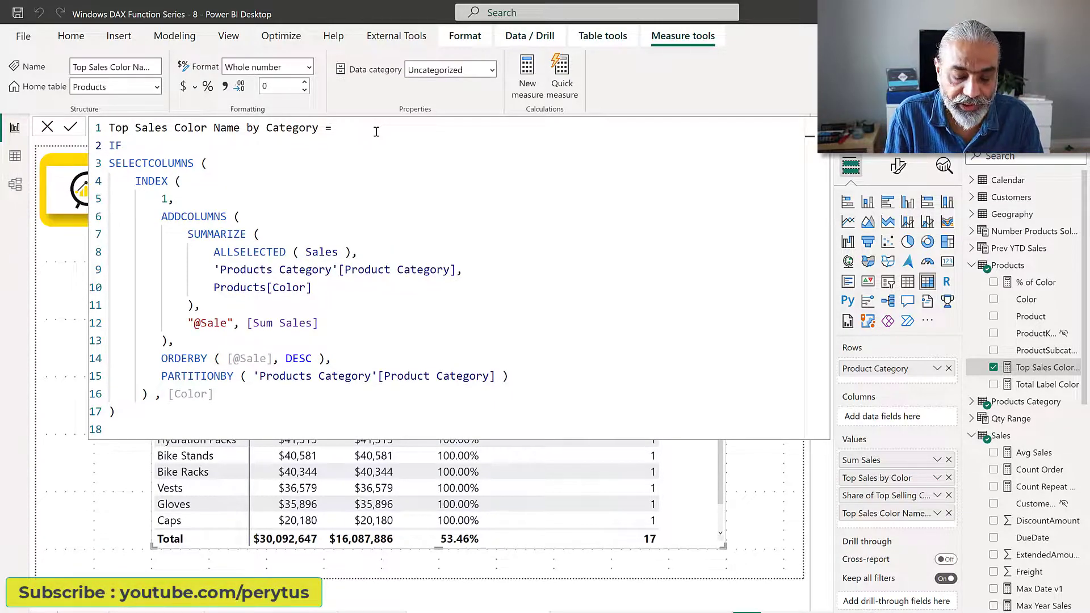
pyautogui.write('( HASONE')
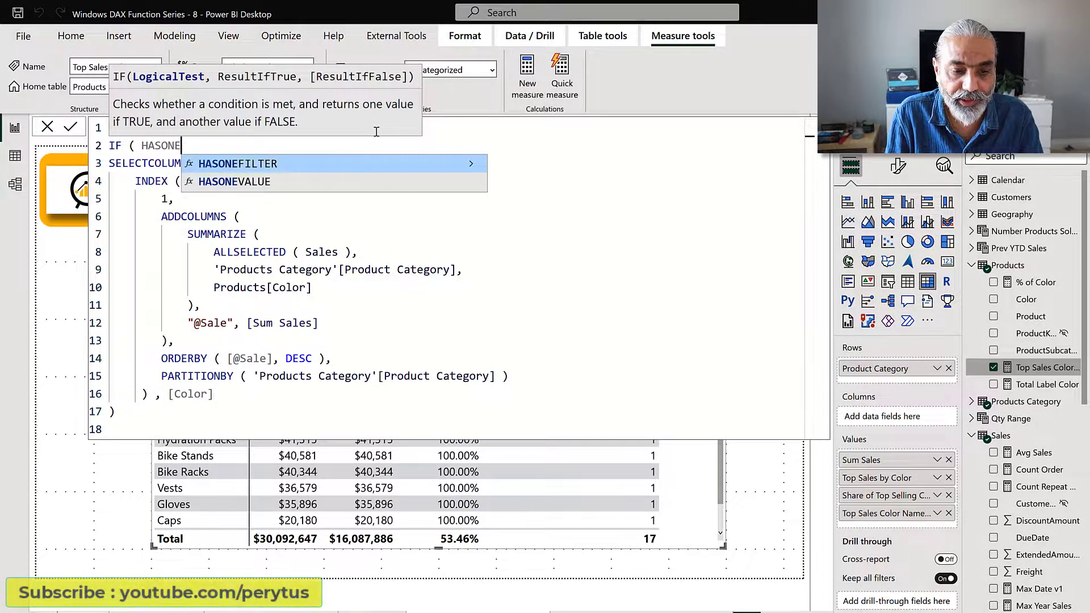
pyautogui.press('Down')
pyautogui.press('Tab')
pyautogui.press('BackSpace')
pyautogui.write('( ')
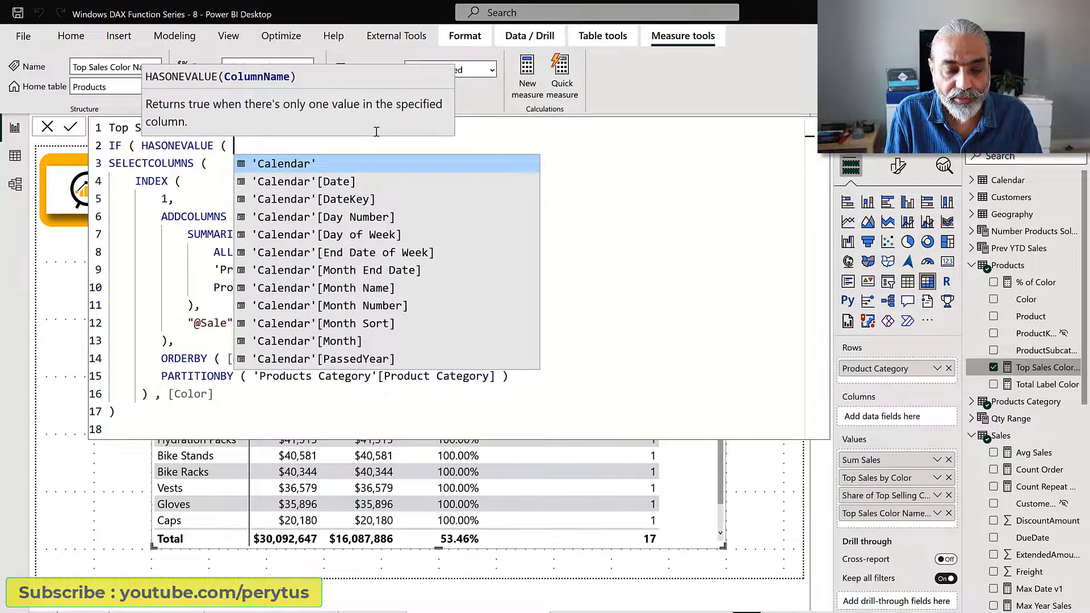
pyautogui.write('Prod')
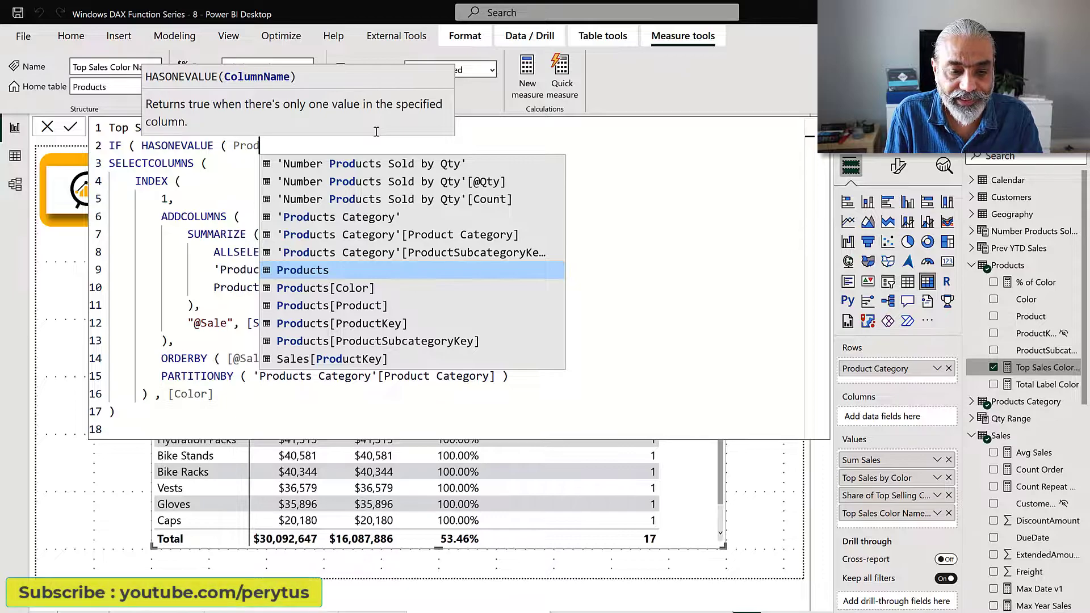
pyautogui.press('Down')
pyautogui.press('Up')
pyautogui.press('Up')
pyautogui.press('Up')
pyautogui.press('Tab')
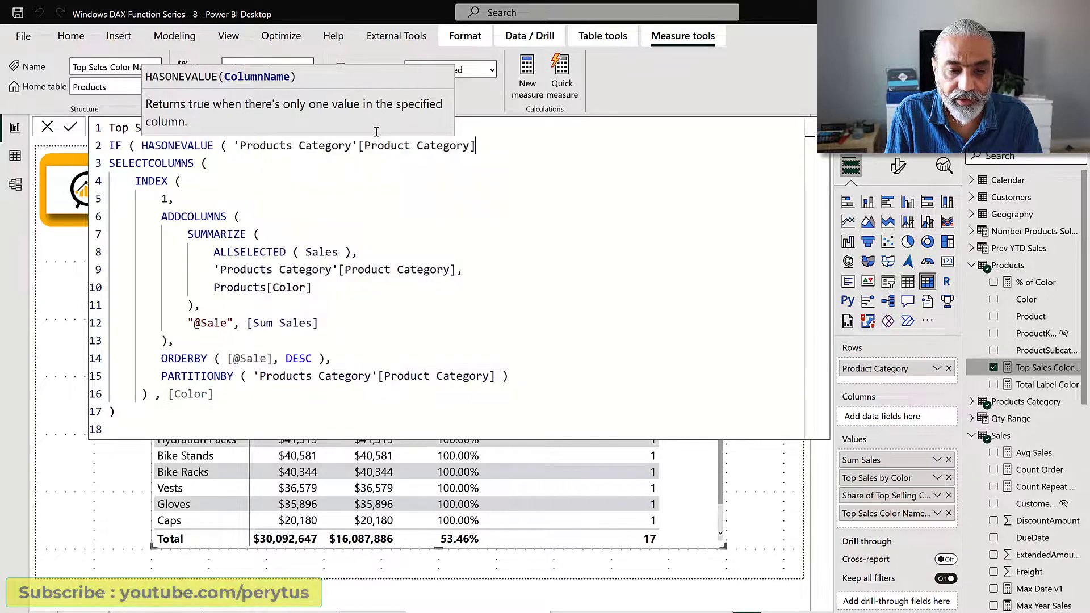
pyautogui.write('),')
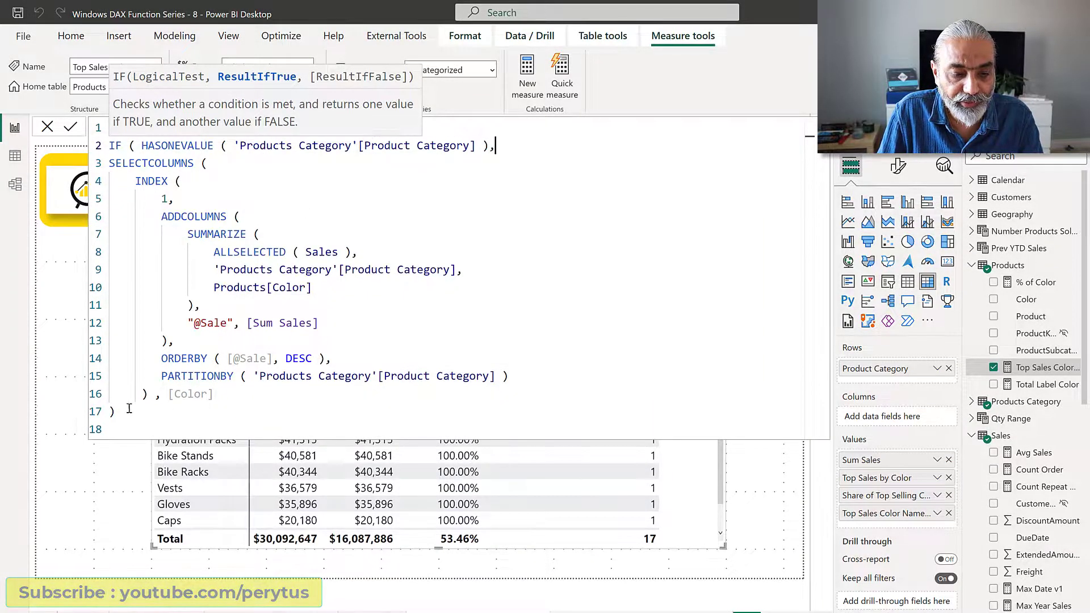
# Step: Indent the SELECTCOLUMNS block, close the IF bracket at the end, and commit the measure
pyautogui.moveTo(129, 408); pyautogui.dragTo(88, 173)
pyautogui.press('Tab')
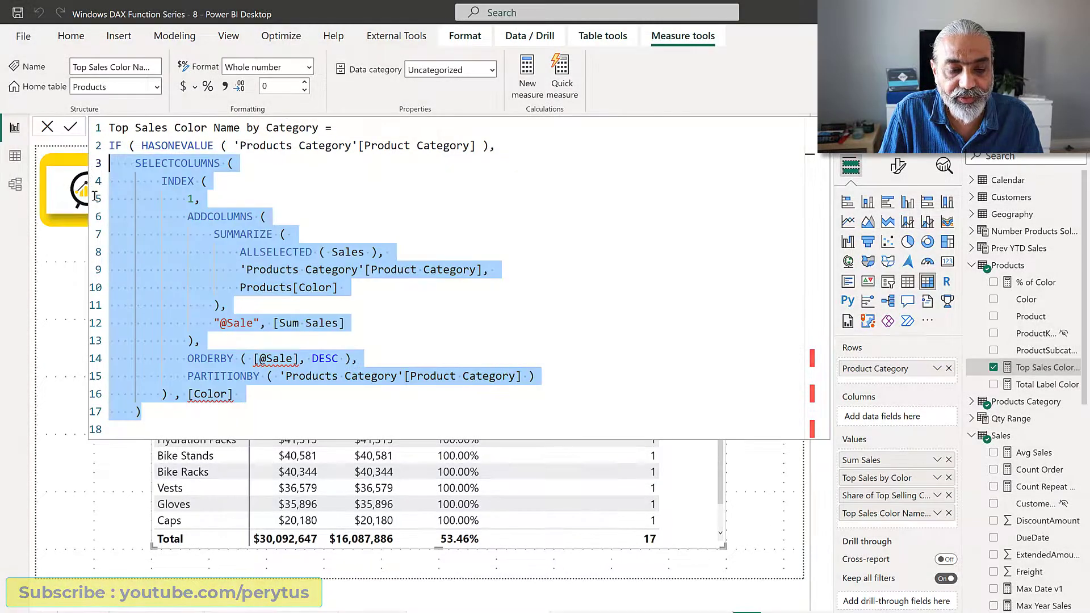
pyautogui.click(152, 412)
pyautogui.press('Return')
pyautogui.press('BackSpace')
pyautogui.write(')')
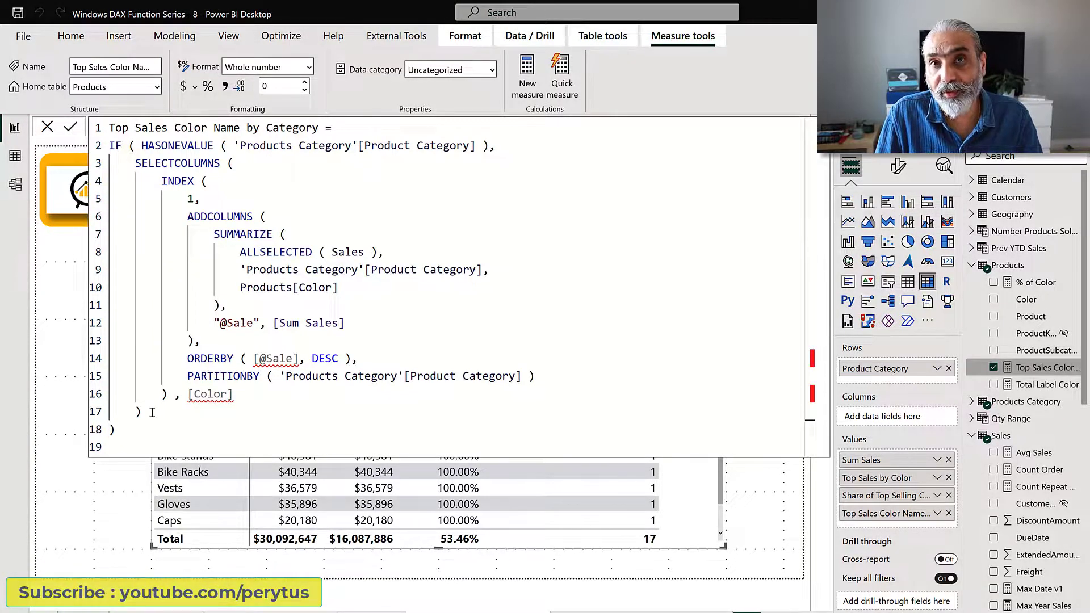
pyautogui.press('Return')
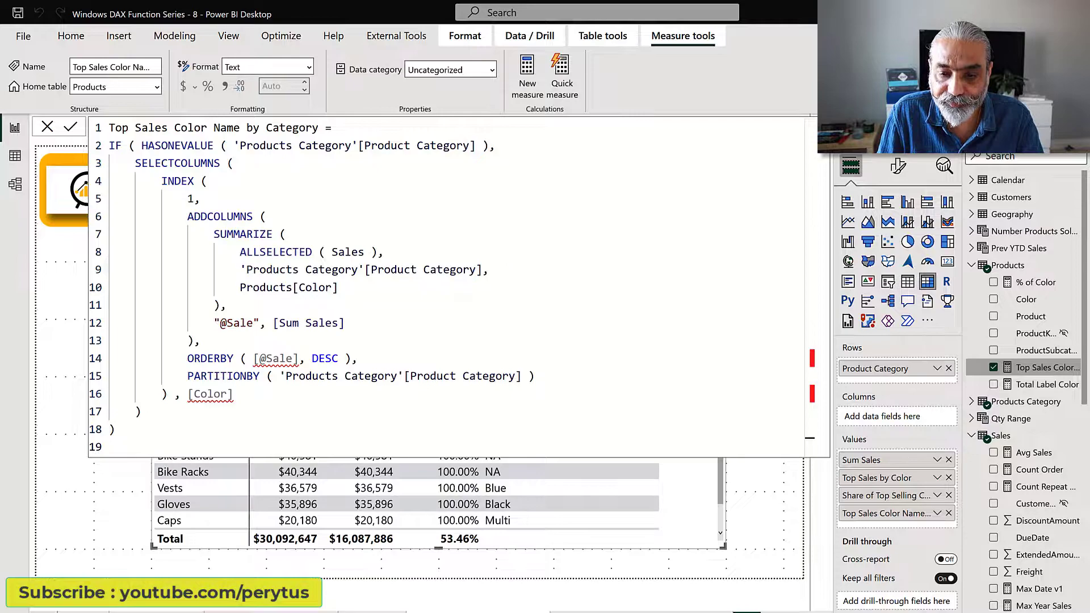
# Step: Sort the matrix by Top Sales Color Name by Category, then narrow that column and the visual
pyautogui.click(822, 128)
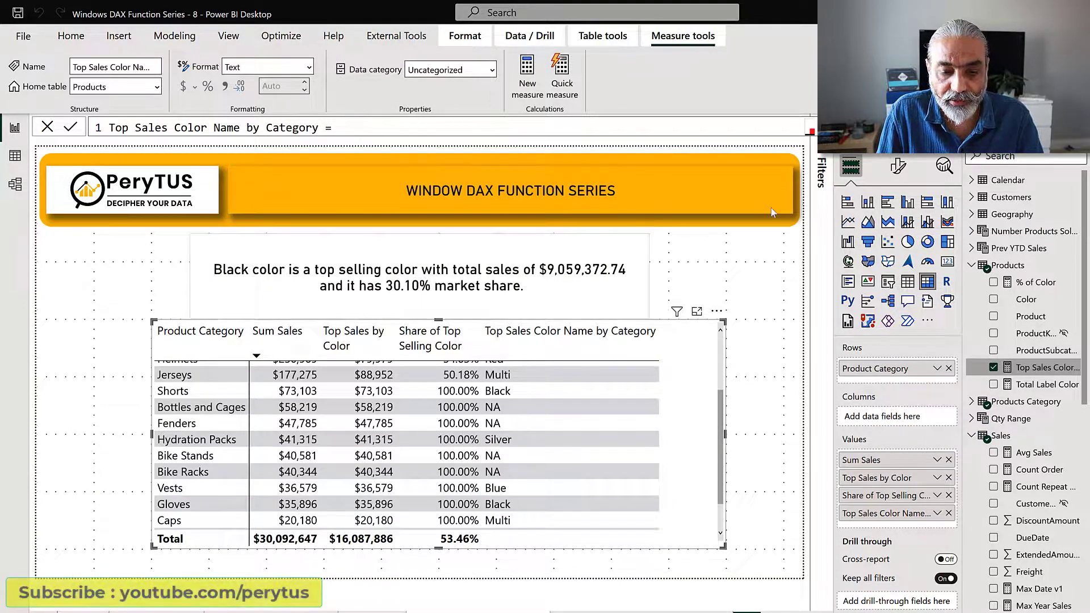
pyautogui.scroll(3, 636, 426)
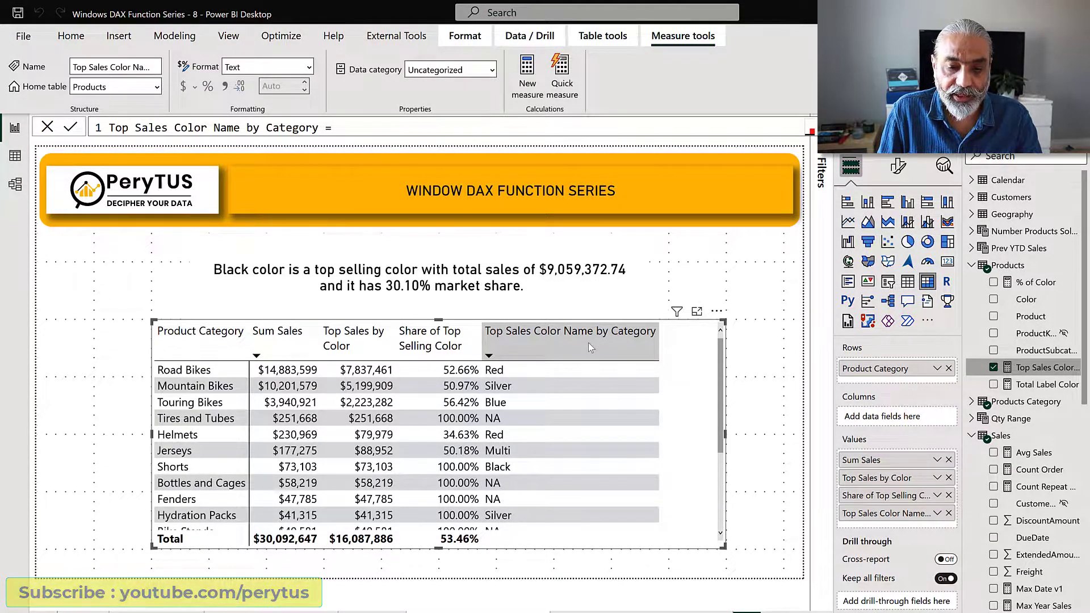
pyautogui.click(589, 346)
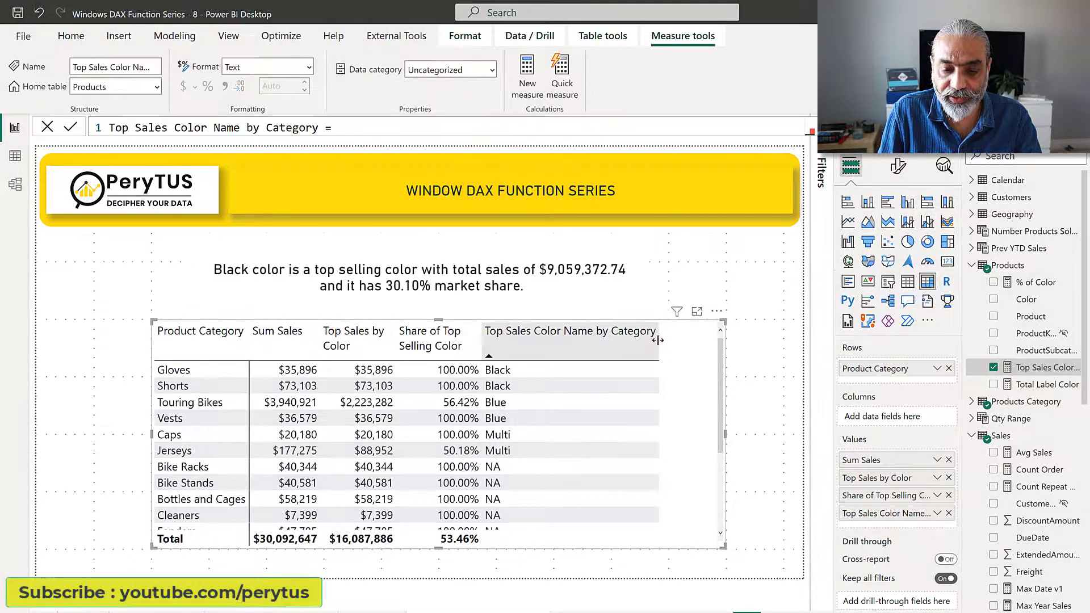
pyautogui.moveTo(657, 340); pyautogui.dragTo(543, 360)
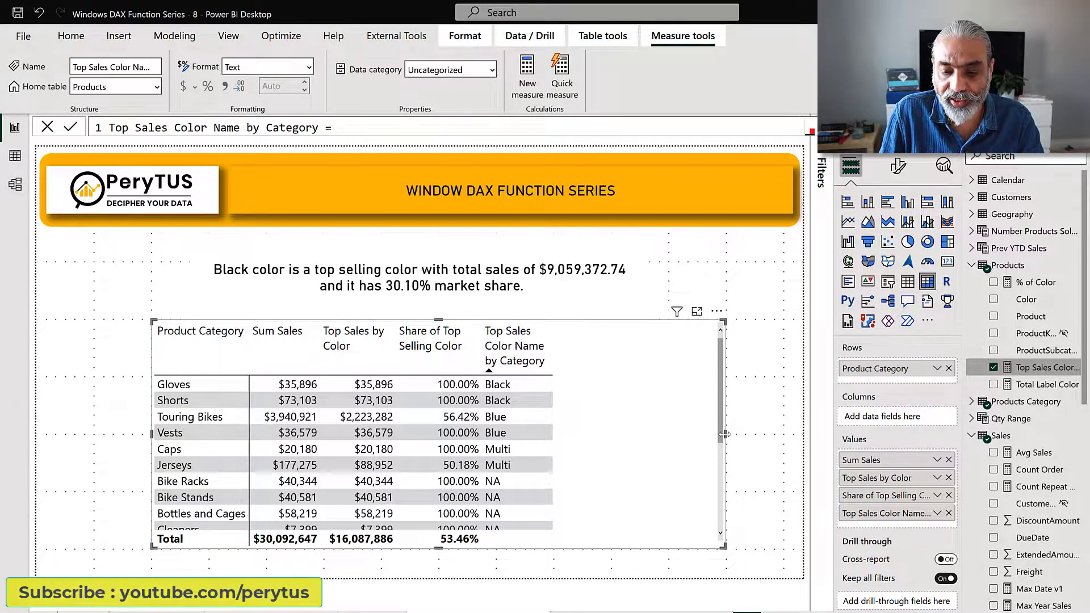
pyautogui.moveTo(725, 437); pyautogui.dragTo(584, 448)
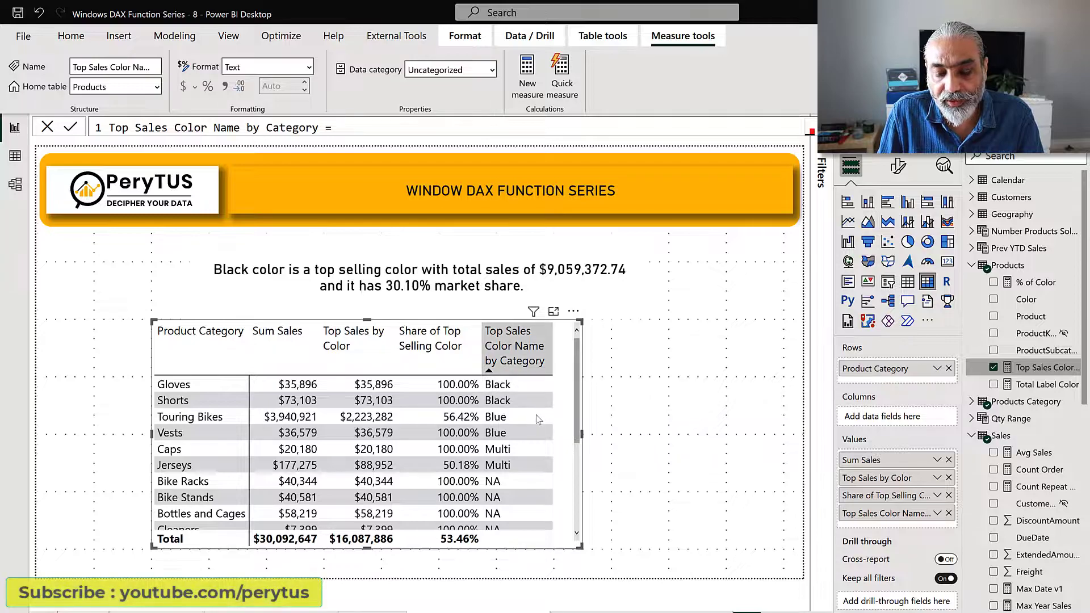
# Step: Scroll through the sorted table to review each category's top colour
pyautogui.scroll(-3, 535, 414)
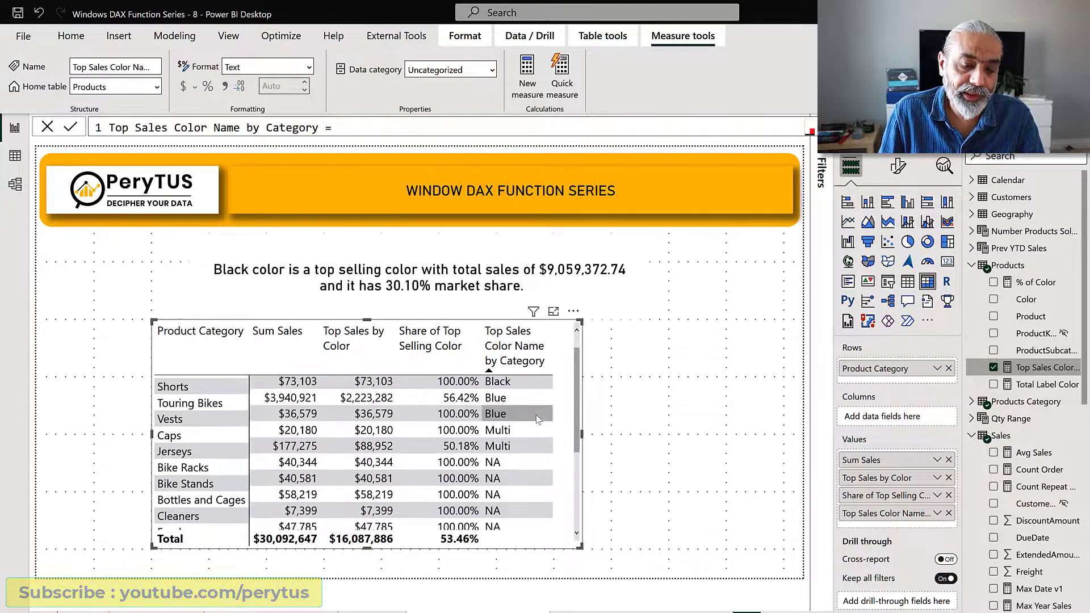
pyautogui.scroll(-5, 536, 418)
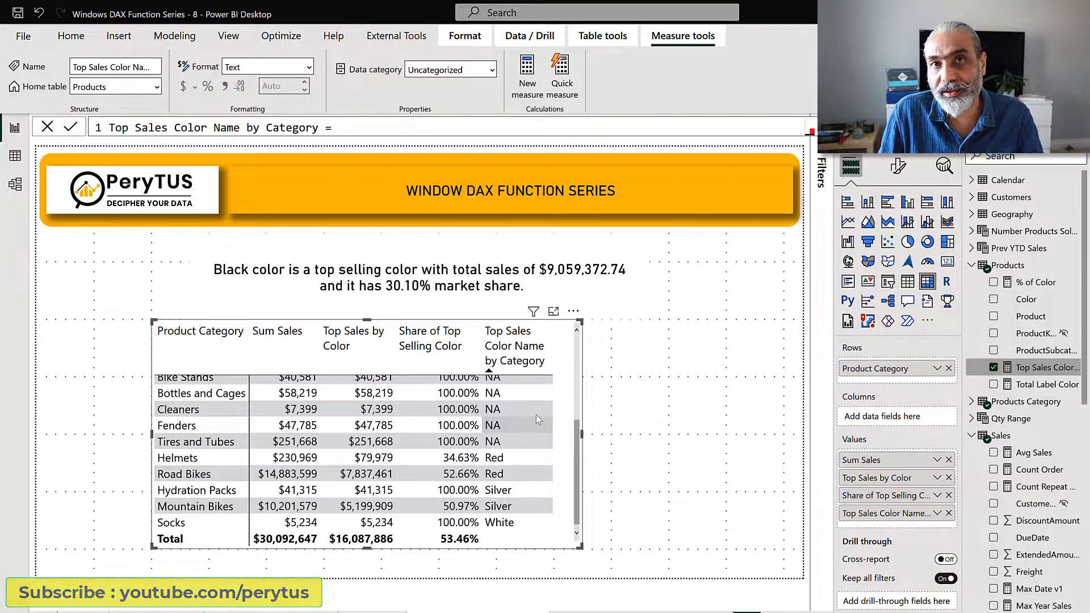
pyautogui.scroll(10, 536, 420)
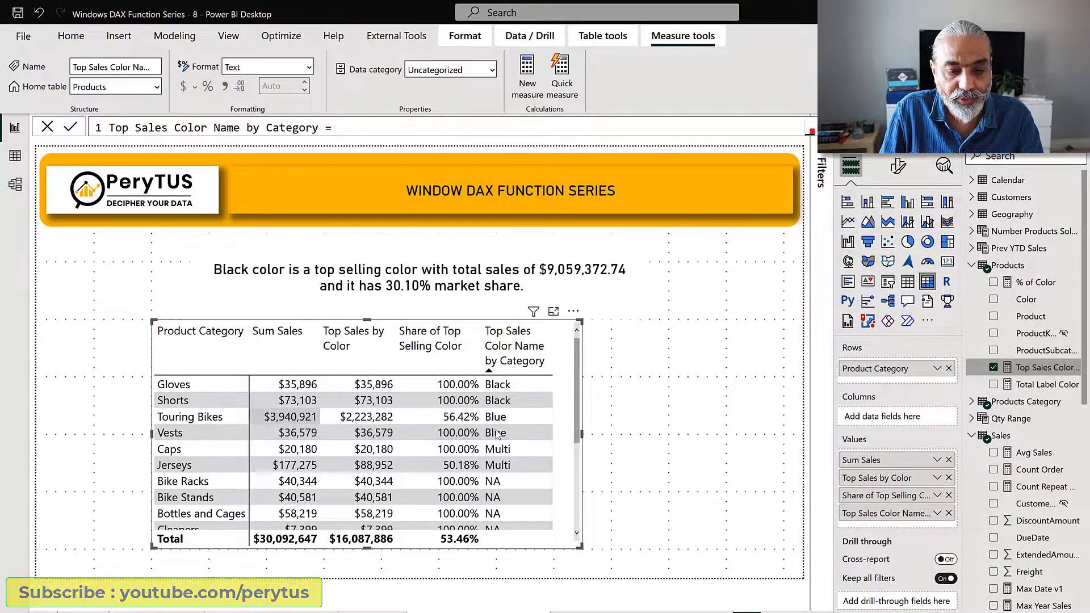
pyautogui.scroll(-5, 516, 451)
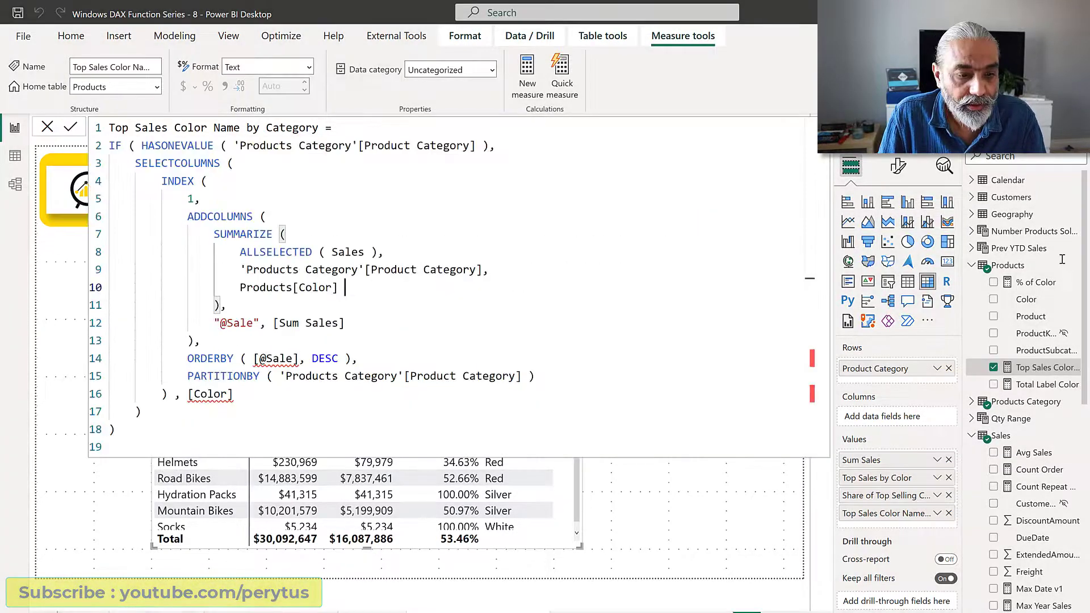
# Step: Delete the IF HASONEVALUE opening lines and the extra final closing bracket from the formula
pyautogui.hotkey('ctrl', 'a')
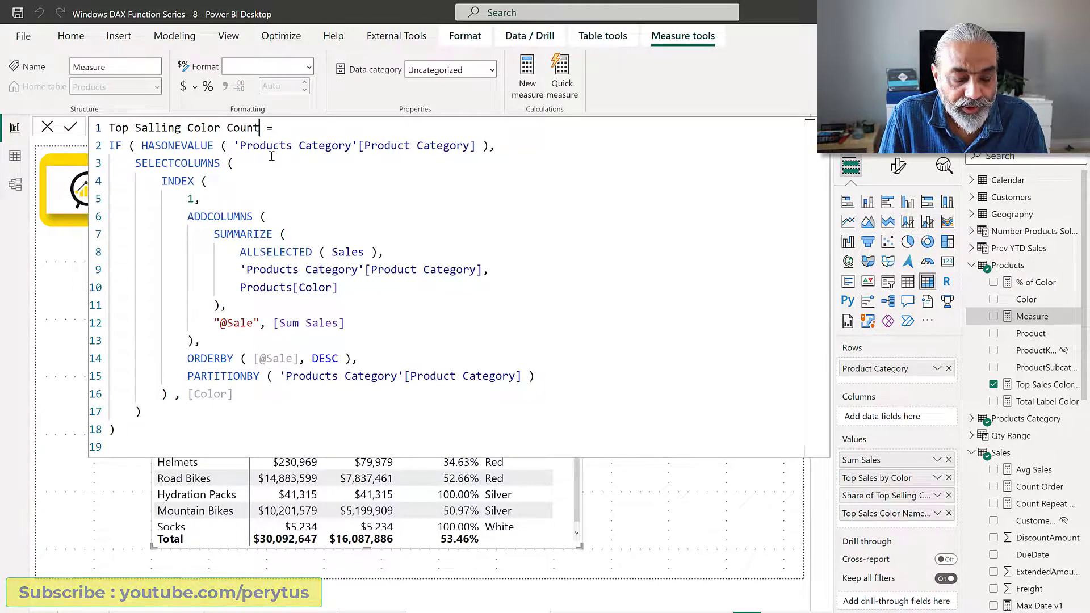
pyautogui.click(245, 163)
pyautogui.moveTo(245, 164); pyautogui.dragTo(82, 151)
pyautogui.press('BackSpace')
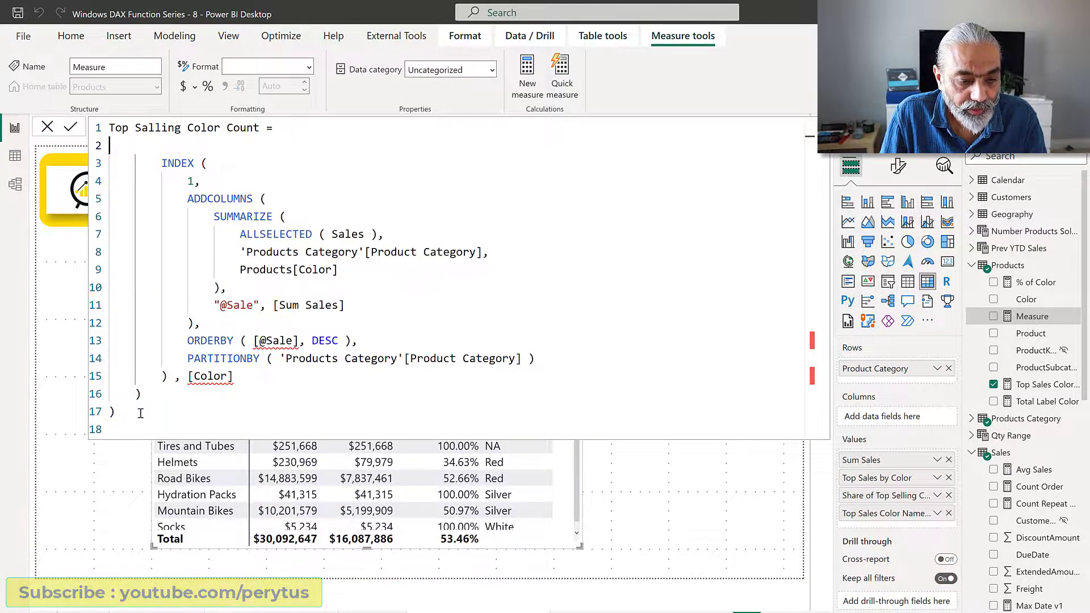
pyautogui.click(139, 406)
pyautogui.press('BackSpace')
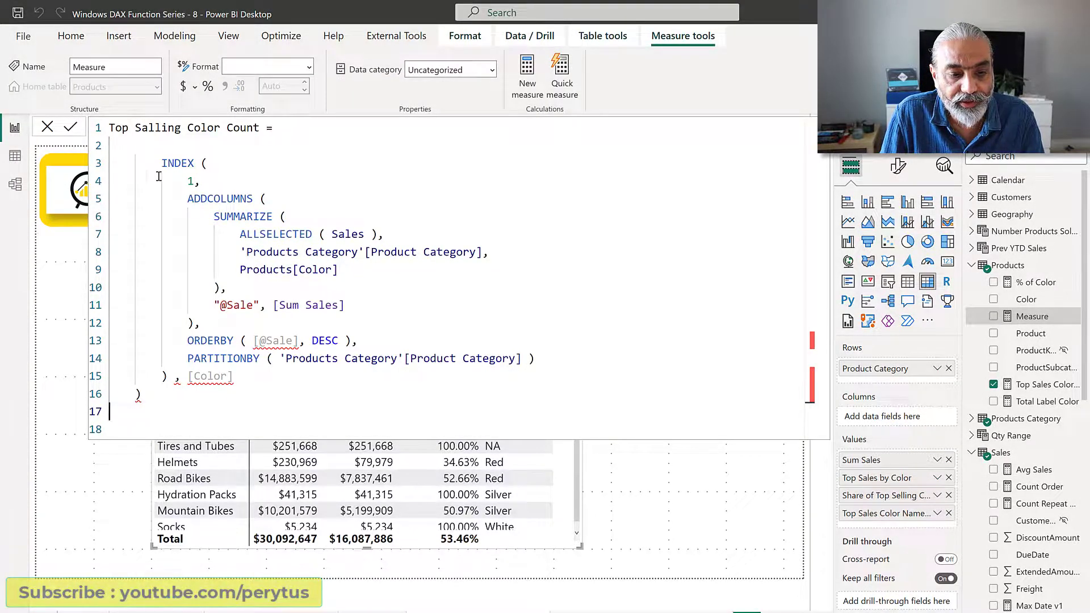
# Step: Fix the closing brackets and re-add SELECTCOLUMNS ( on line 2 around the INDEX expression
pyautogui.moveTo(141, 149); pyautogui.dragTo(168, 181)
pyautogui.hotkey('shift', 'Down')
pyautogui.hotkey('shift', 'Down')
pyautogui.hotkey('shift', 'Down')
pyautogui.hotkey('shift', 'Down')
pyautogui.hotkey('shift', 'Down')
pyautogui.hotkey('shift', 'Down')
pyautogui.hotkey('shift', 'Down')
pyautogui.hotkey('shift', 'Down')
pyautogui.hotkey('shift', 'Down')
pyautogui.hotkey('shift', 'Down')
pyautogui.hotkey('shift', 'Down')
pyautogui.hotkey('shift', 'Down')
pyautogui.hotkey('shift', 'Down')
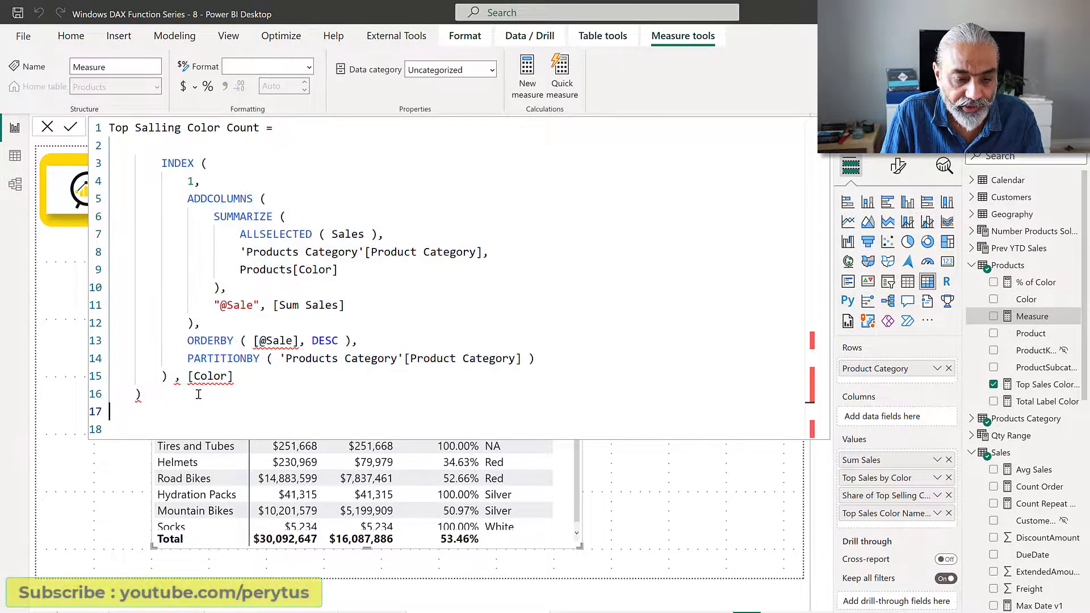
pyautogui.press('BackSpace')
pyautogui.press('BackSpace')
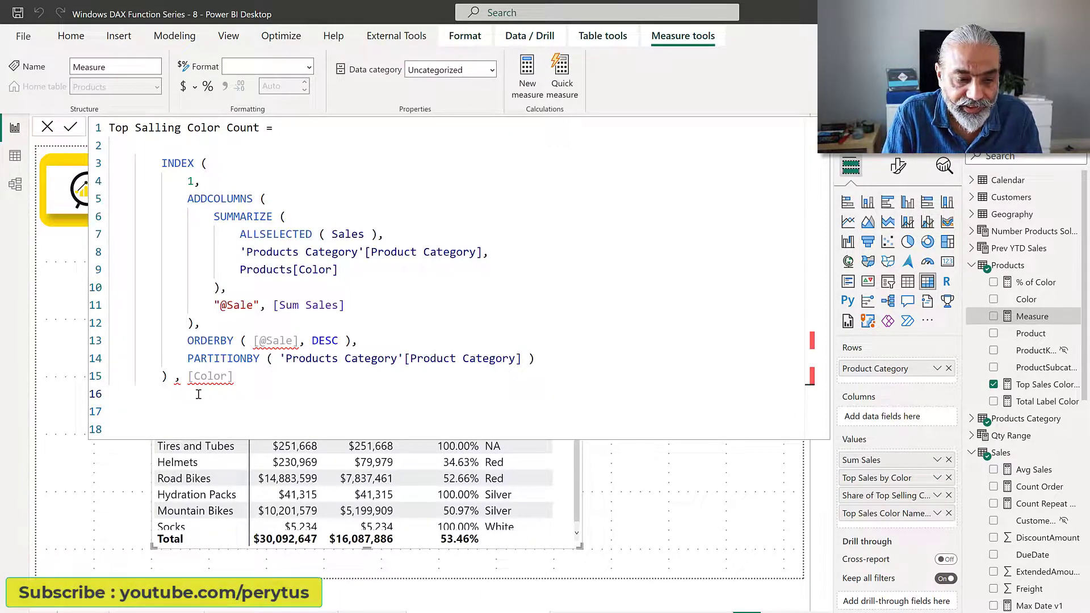
pyautogui.write(')')
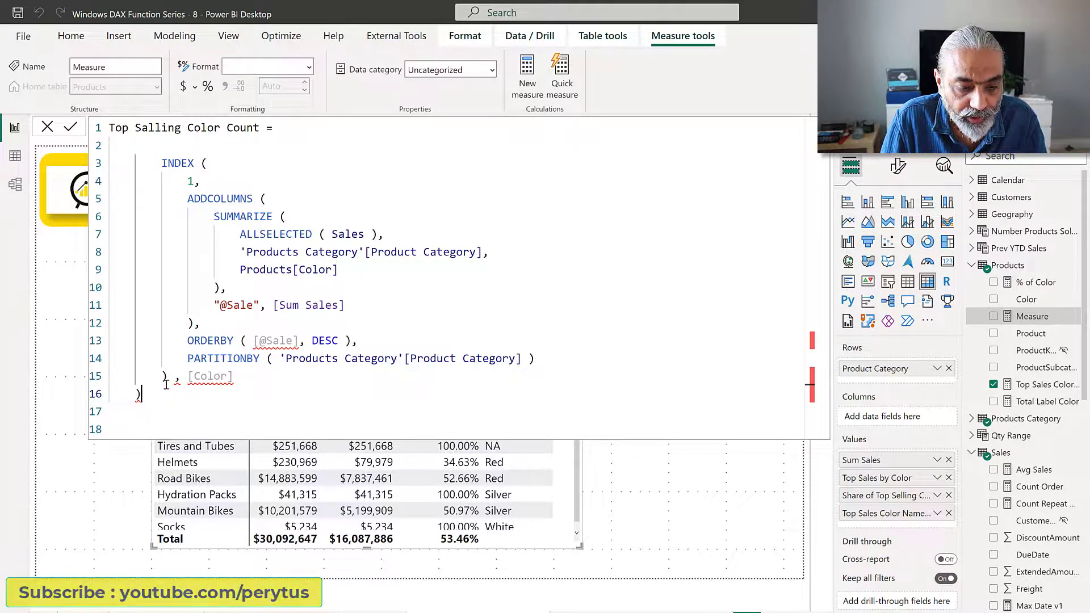
pyautogui.click(139, 148)
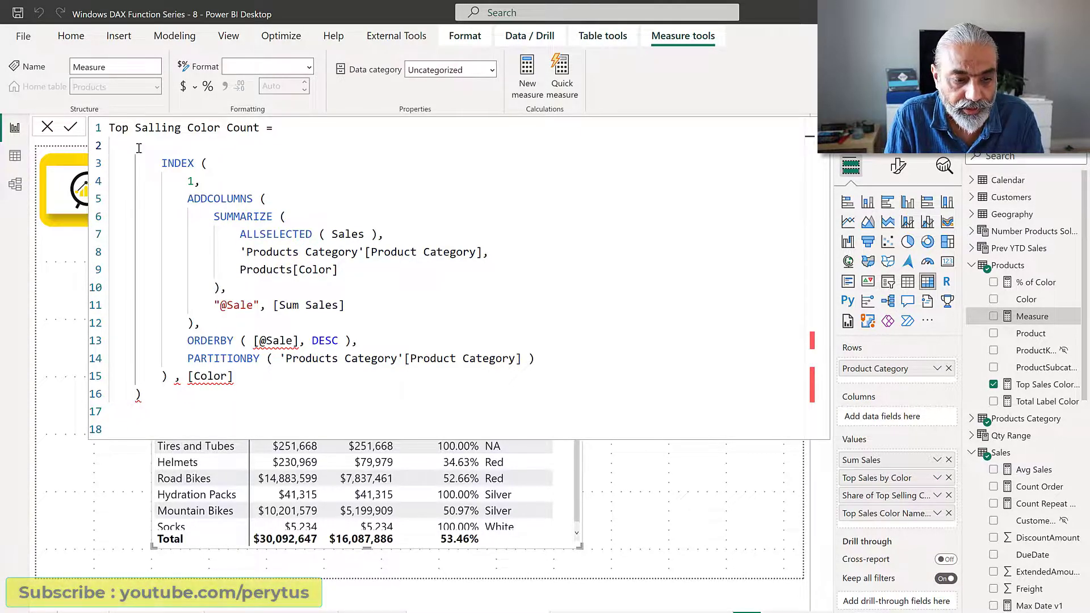
pyautogui.write('SELECTCOLUMNS (')
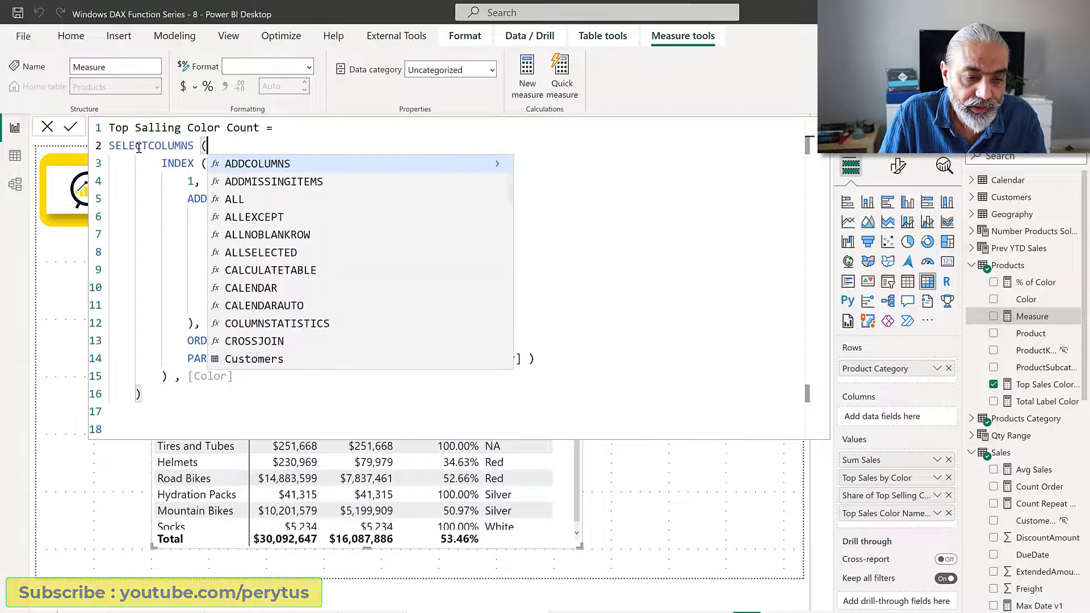
pyautogui.click(142, 287)
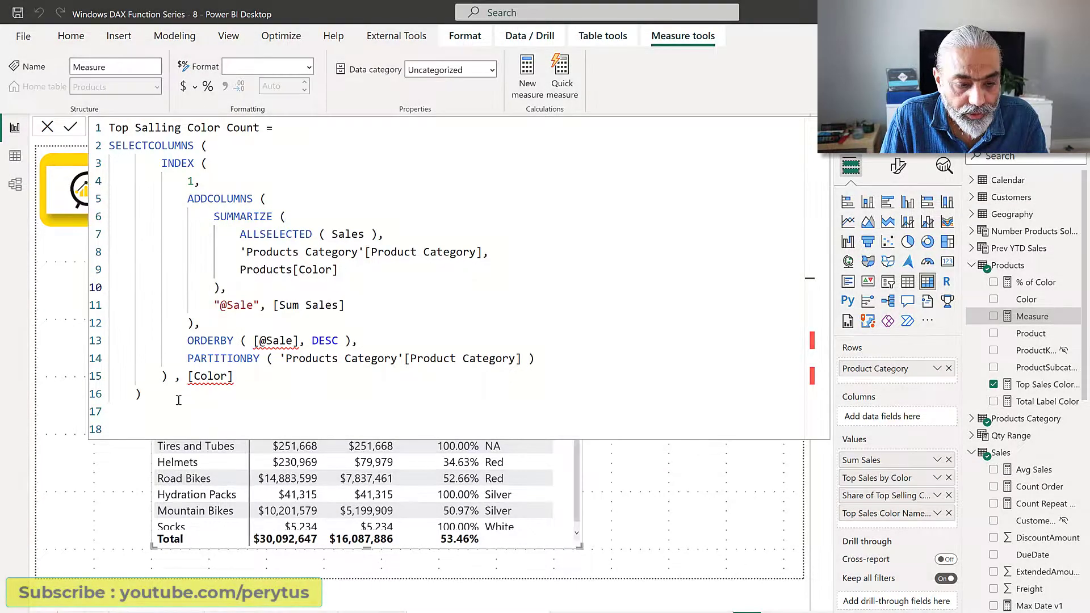
pyautogui.moveTo(142, 394); pyautogui.dragTo(90, 157)
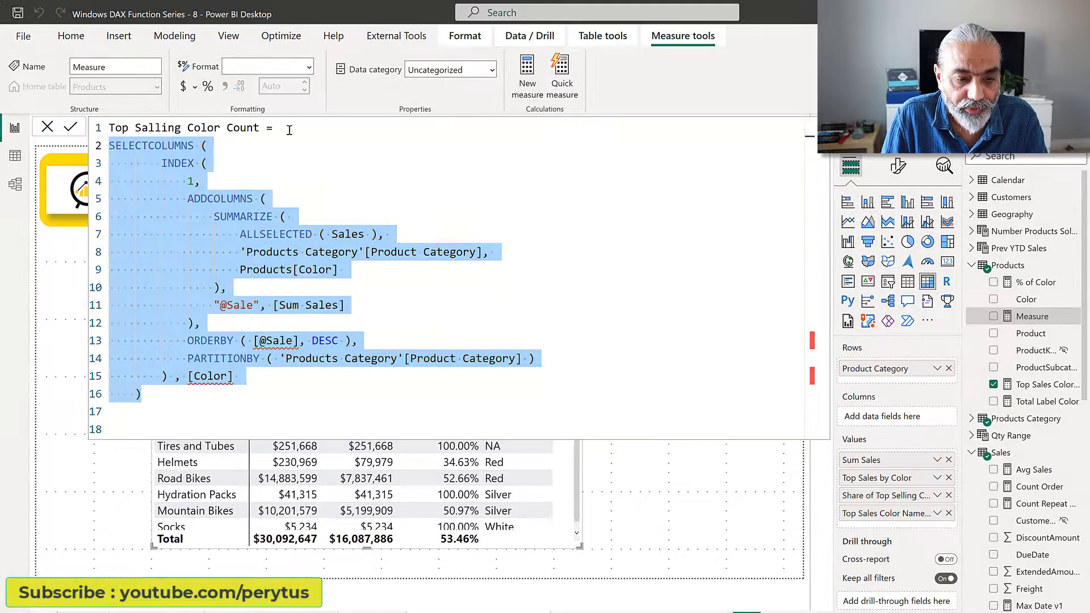
# Step: Add 'VAR __topColors =' before the SELECTCOLUMNS table and a RETURN line after it
pyautogui.click(290, 129)
pyautogui.press('Return')
pyautogui.write('V')
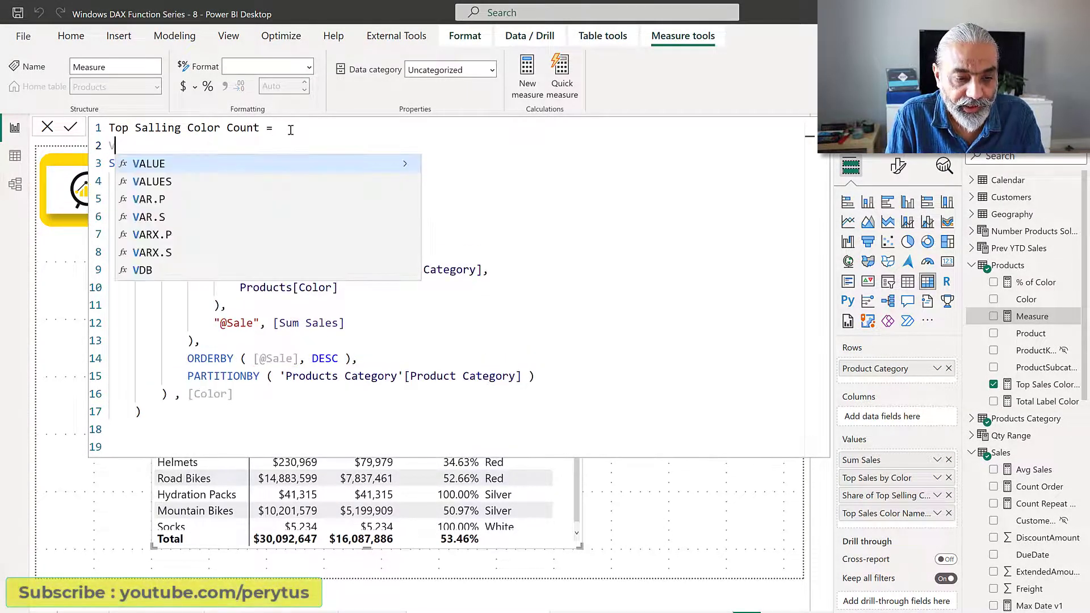
pyautogui.write('AR __topColors =')
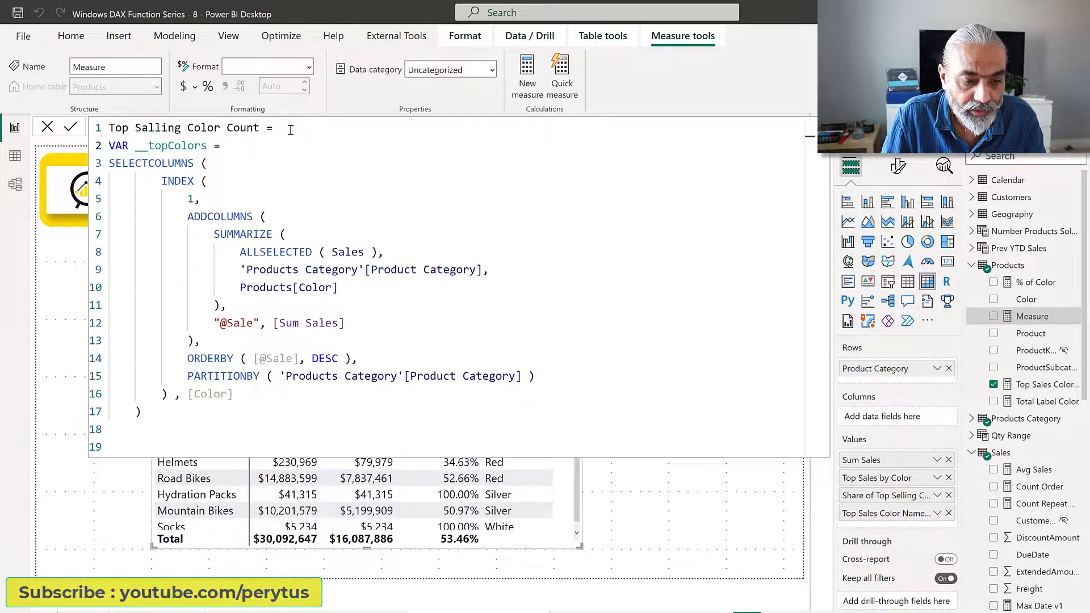
pyautogui.scroll(-3, 290, 129)
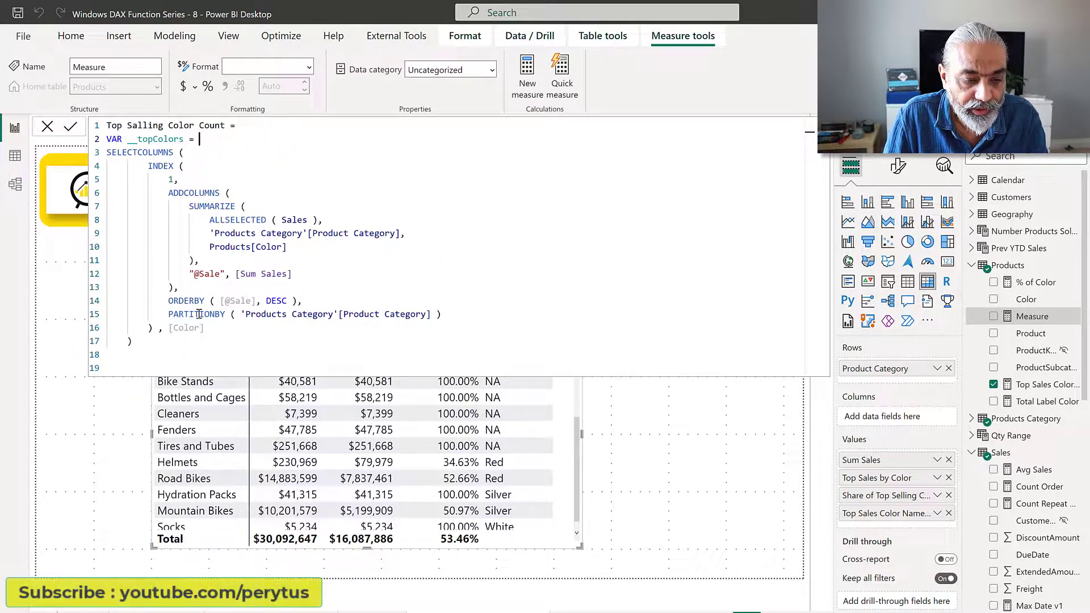
pyautogui.click(179, 354)
pyautogui.write('RETUR')
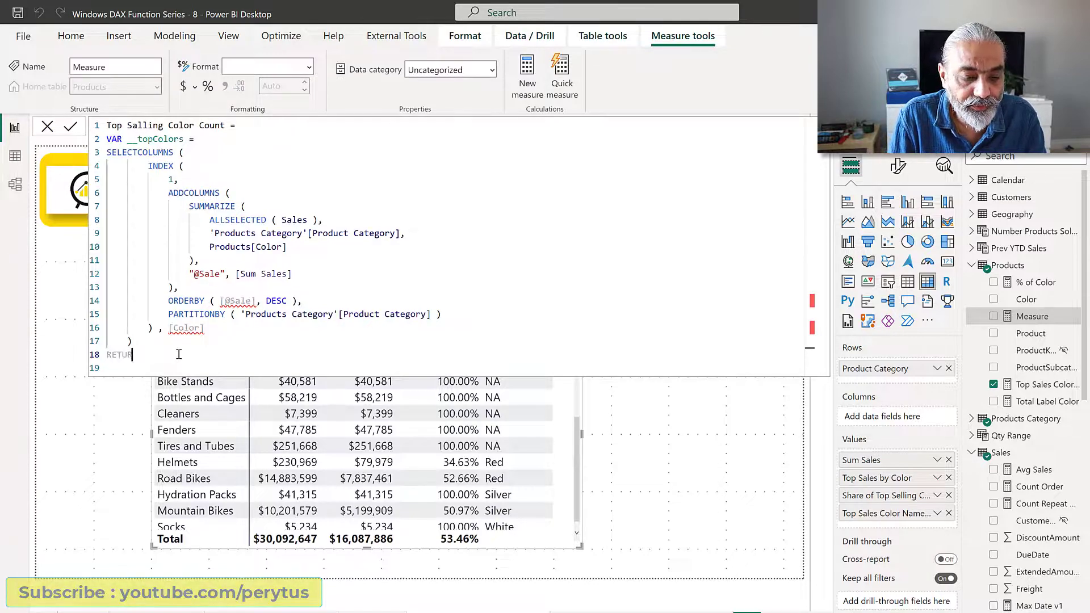
pyautogui.write('N')
pyautogui.hotkey('shift', 'Return')
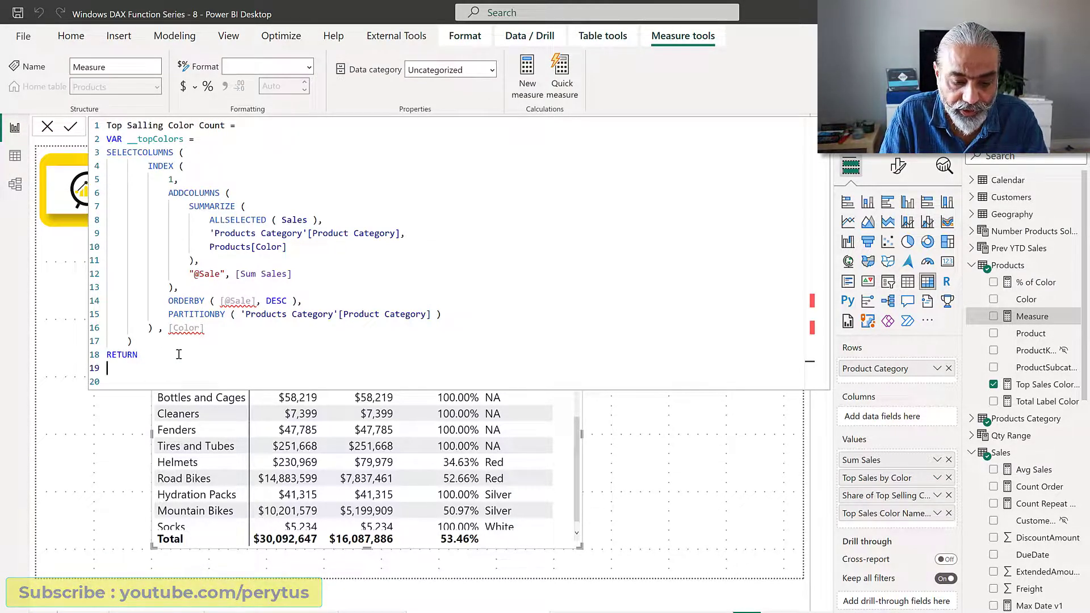
# Step: Write COUNTROWS ( INTERSECT ( __topColors, VALUES ( Products[Color] ) ) ) after RETURN
pyautogui.write('COU')
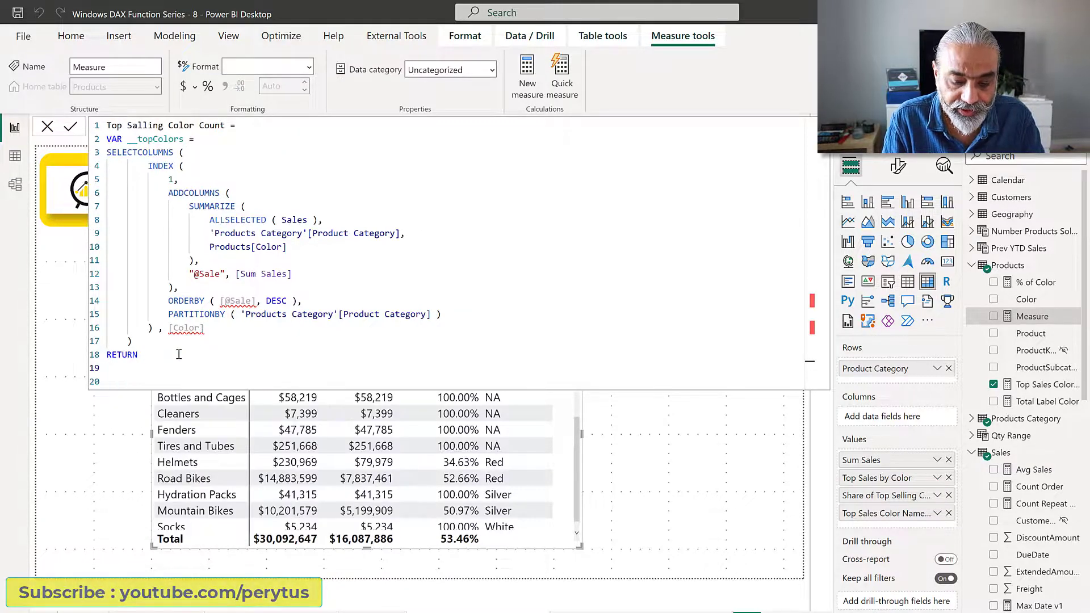
pyautogui.write('NTROWS')
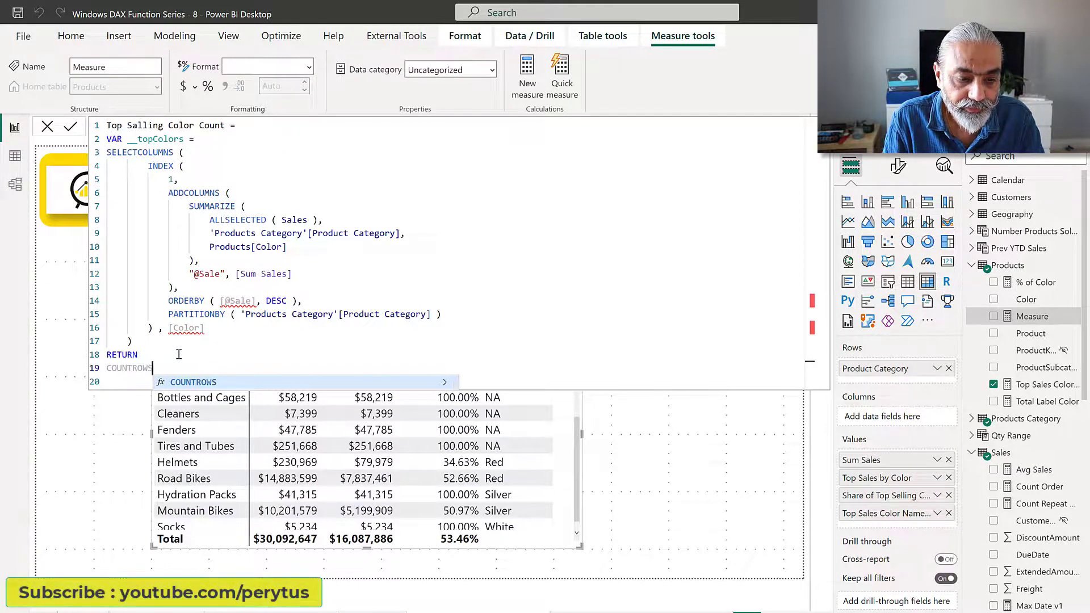
pyautogui.press('Tab')
pyautogui.write('(')
pyautogui.press('Return')
pyautogui.write('INTERSECT ')
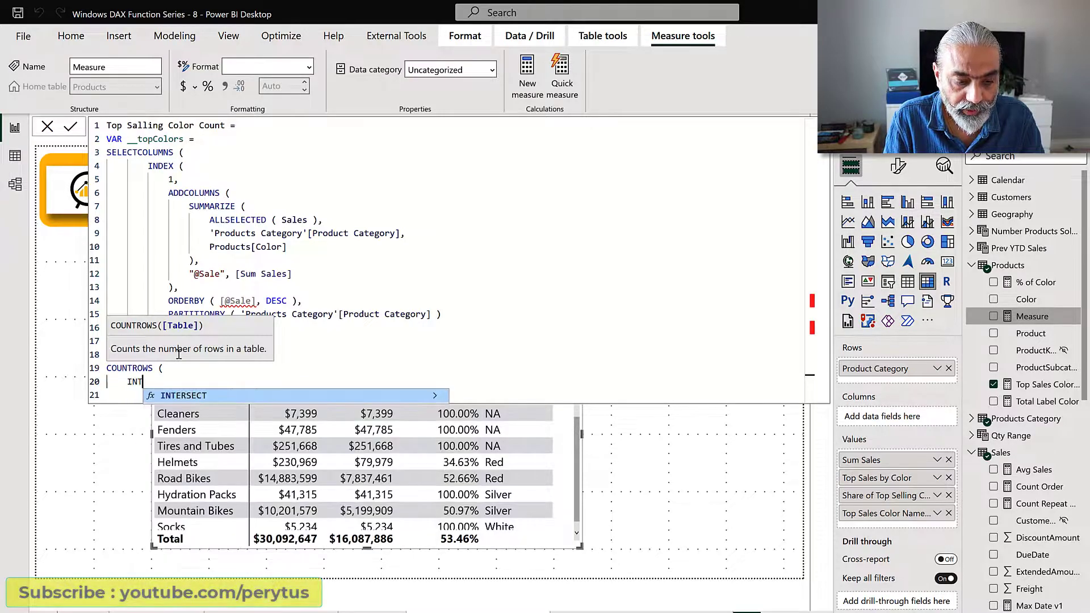
pyautogui.write('(')
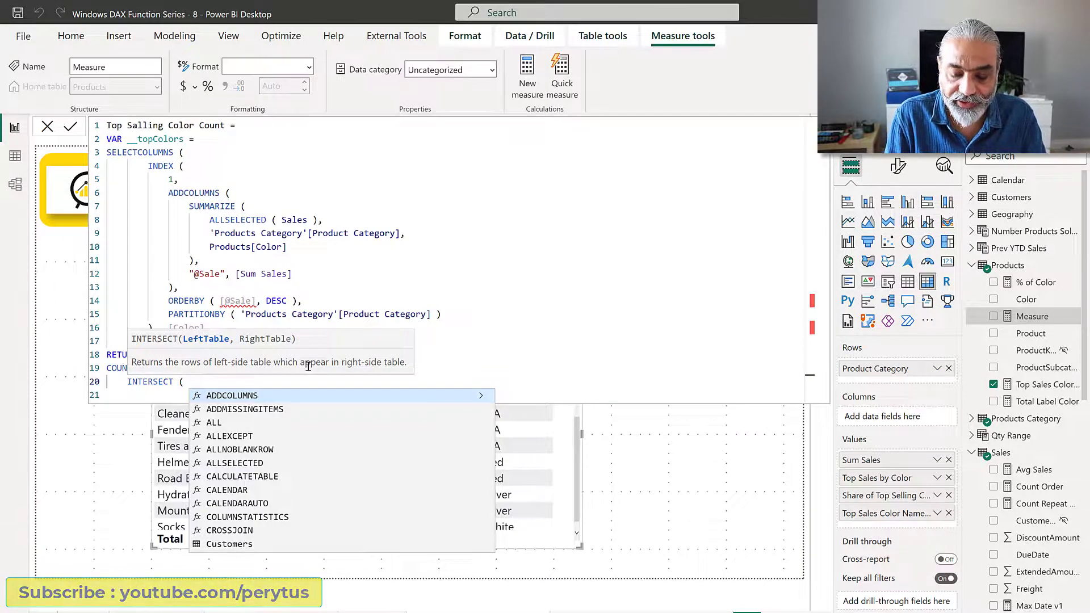
pyautogui.write('__topColors')
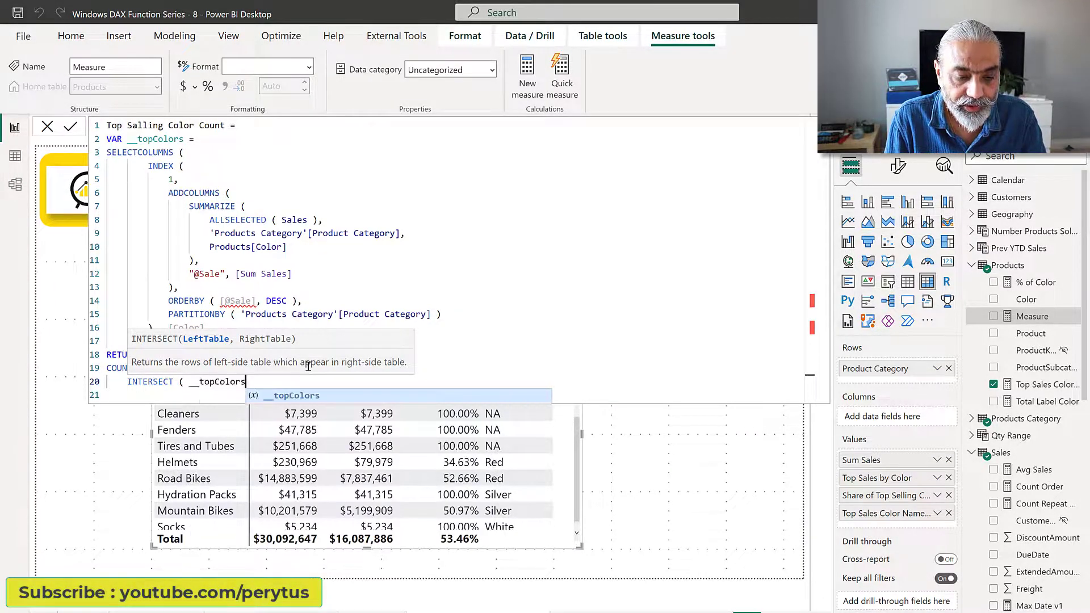
pyautogui.write(', VALUES ( ')
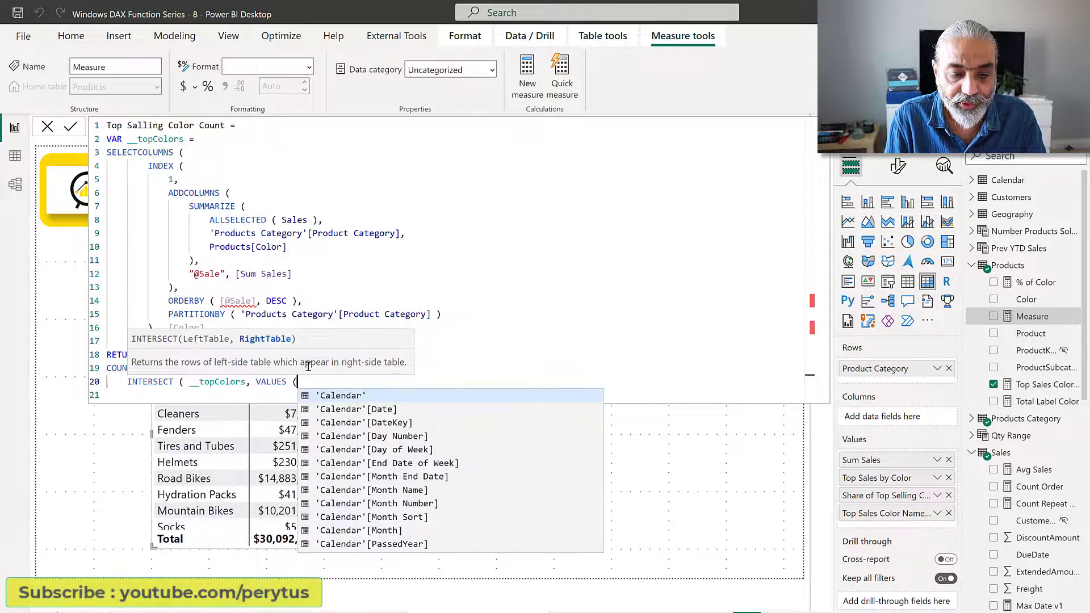
pyautogui.write('Product')
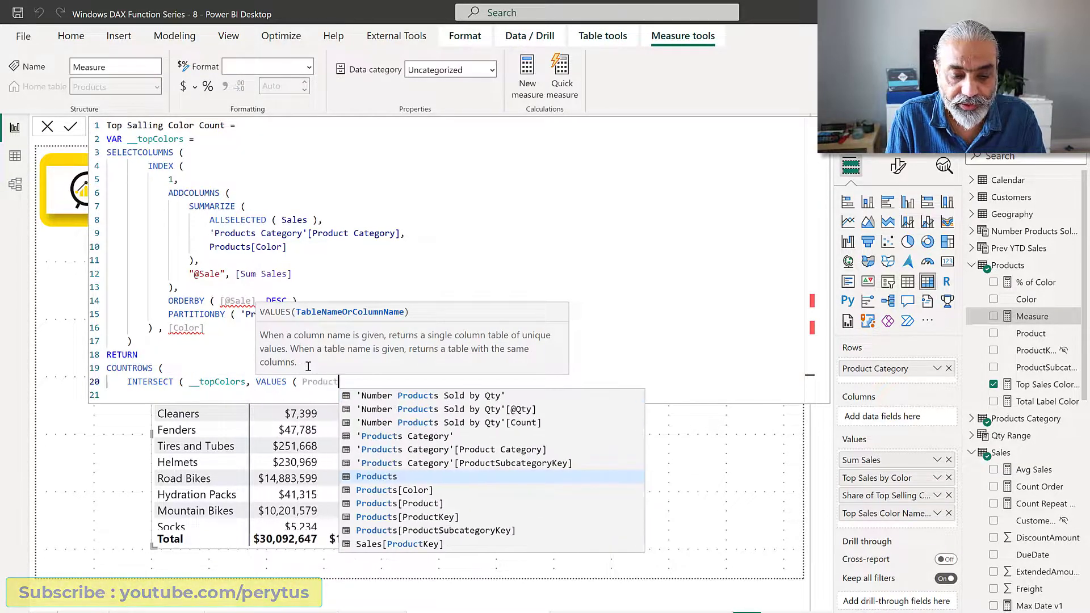
pyautogui.press('Down')
pyautogui.press('Tab')
pyautogui.write(')')
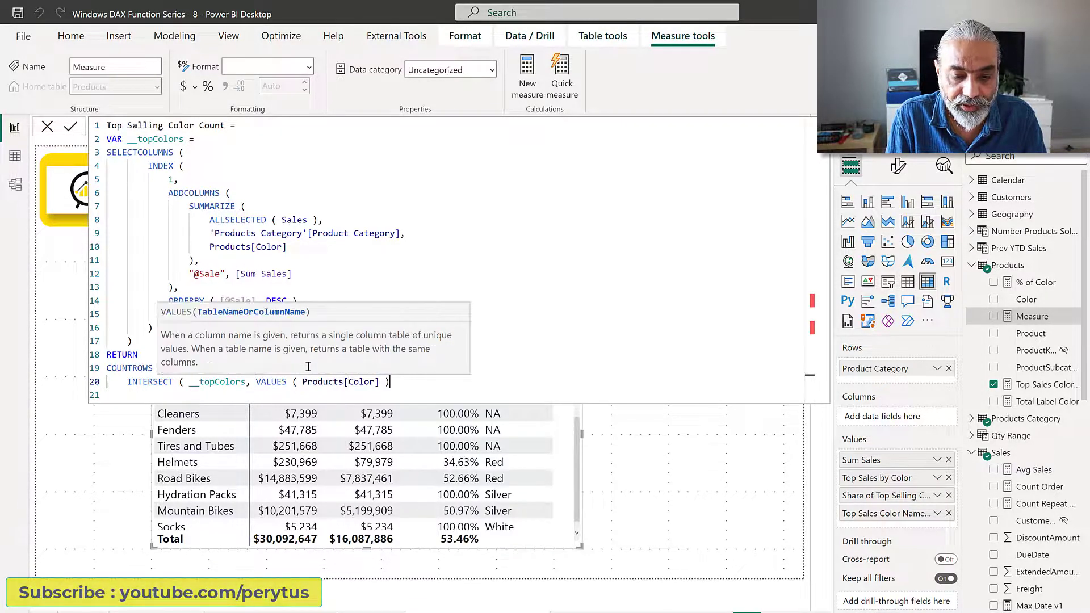
pyautogui.write(' )')
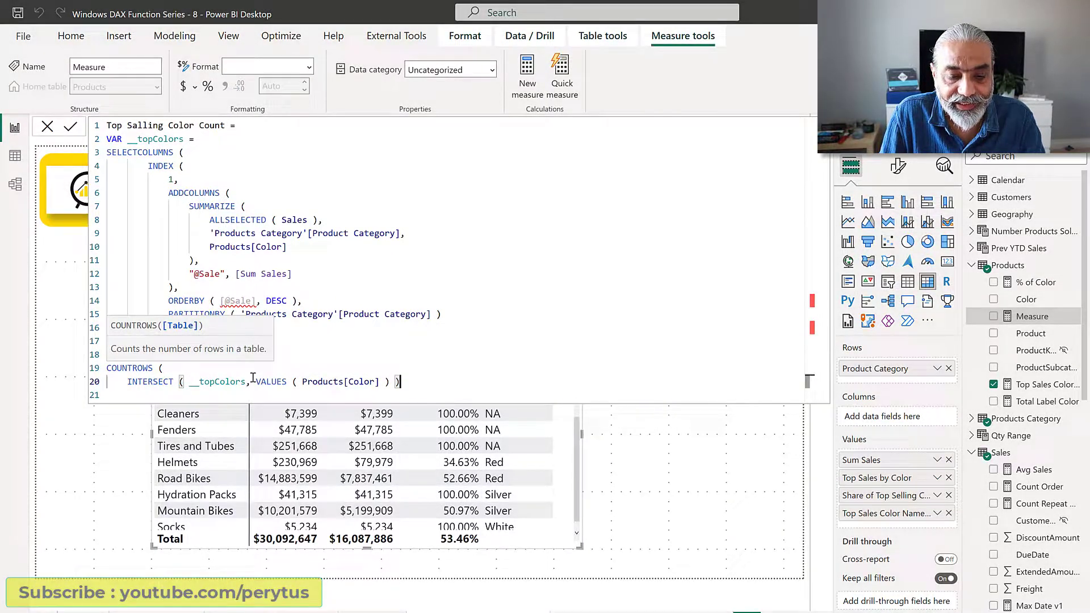
# Step: Highlight the __topColors and VALUES ( Products[Color] ) parts, then start a new line after line 20
pyautogui.doubleClick(271, 381)
pyautogui.moveTo(339, 381); pyautogui.dragTo(391, 382)
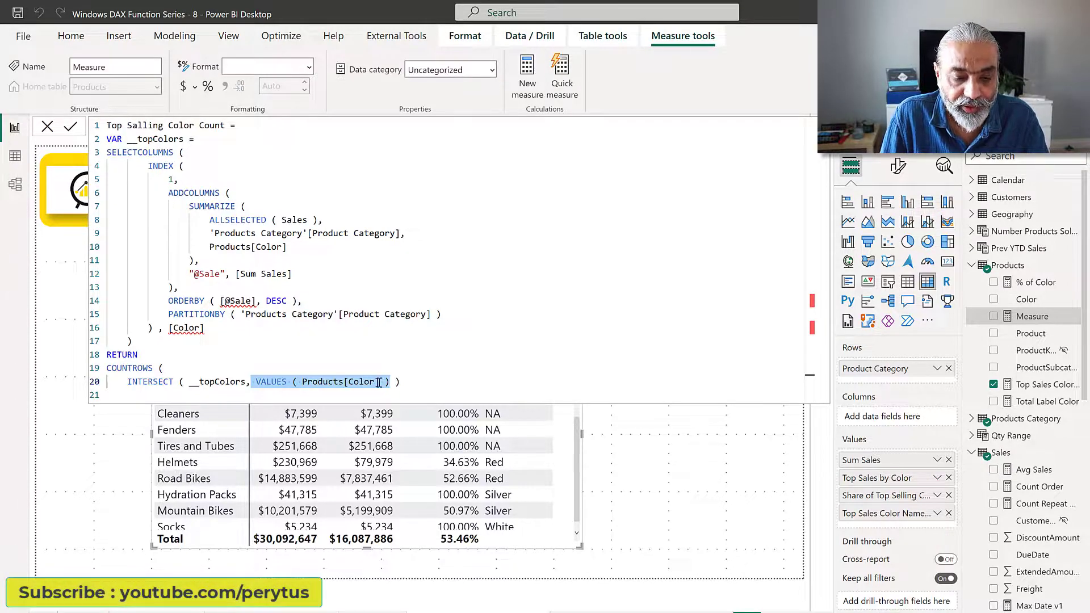
pyautogui.moveTo(221, 382); pyautogui.dragTo(234, 381)
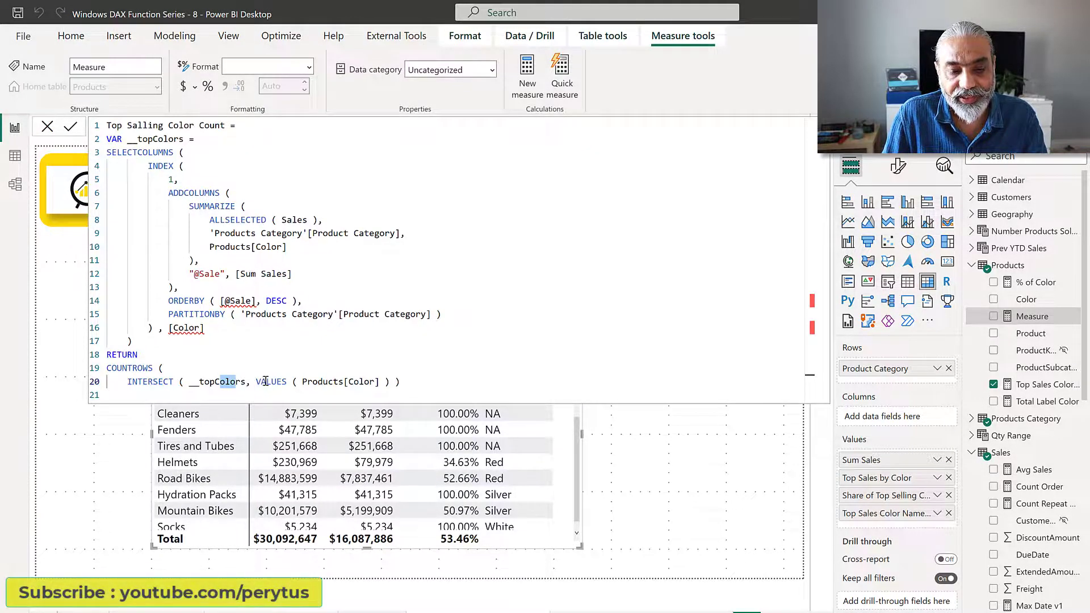
pyautogui.moveTo(267, 382); pyautogui.dragTo(272, 382)
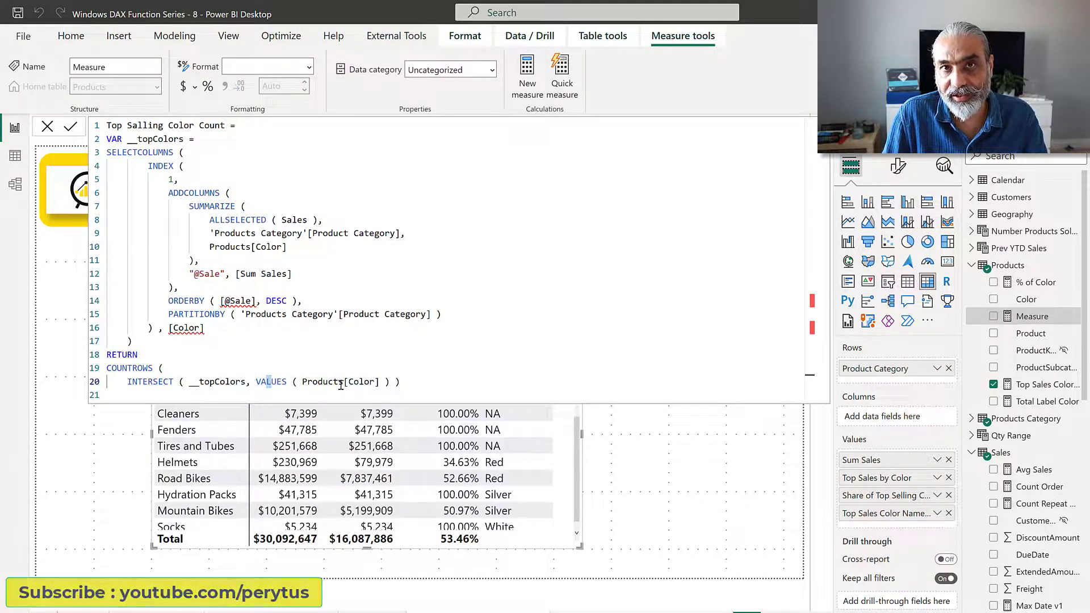
pyautogui.click(432, 387)
pyautogui.press('Return')
# Step: Close and commit the measure, then add a widened table of product Color to the report
pyautogui.write(')')
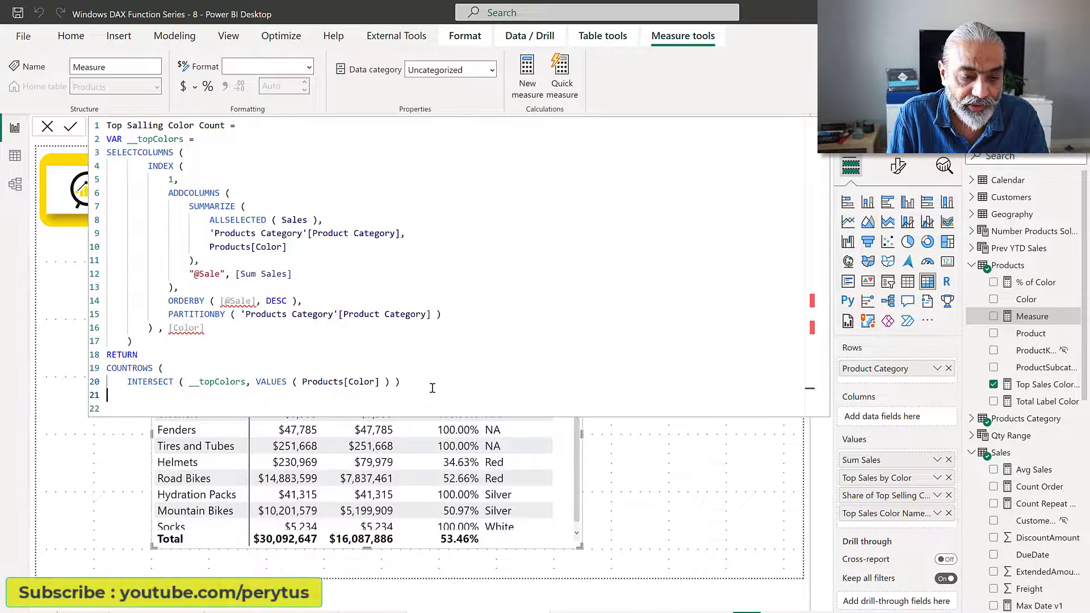
pyautogui.press('Return')
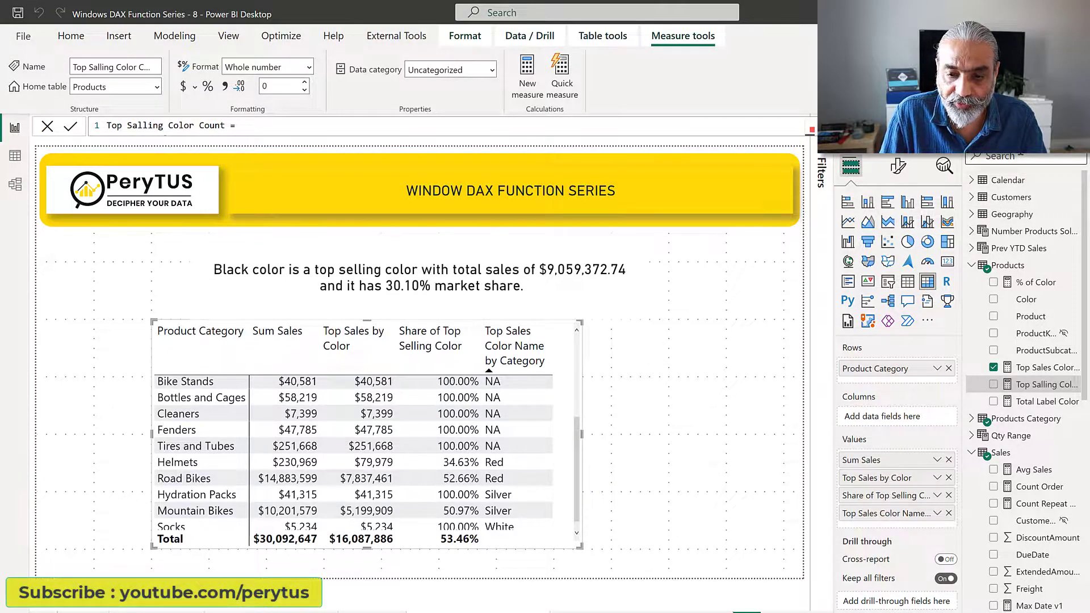
pyautogui.write('color')
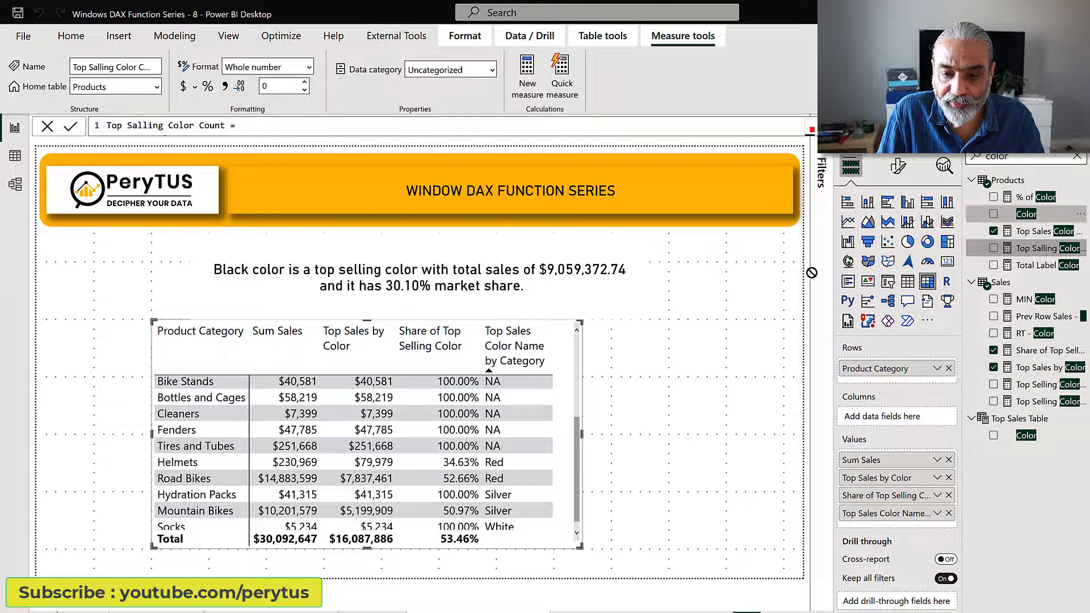
pyautogui.moveTo(811, 273); pyautogui.dragTo(642, 353)
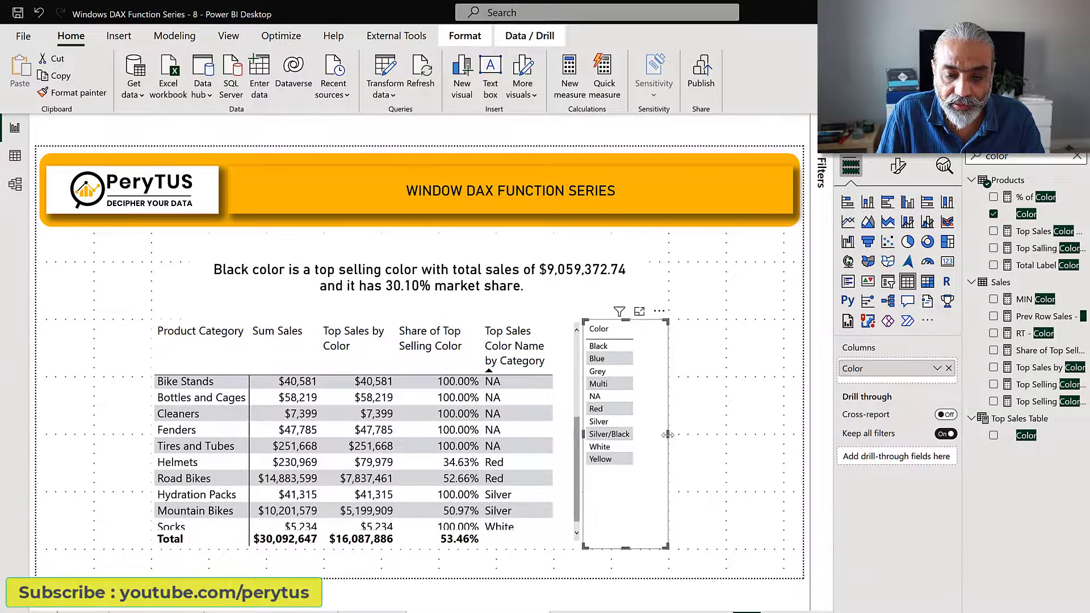
pyautogui.moveTo(668, 435); pyautogui.dragTo(763, 434)
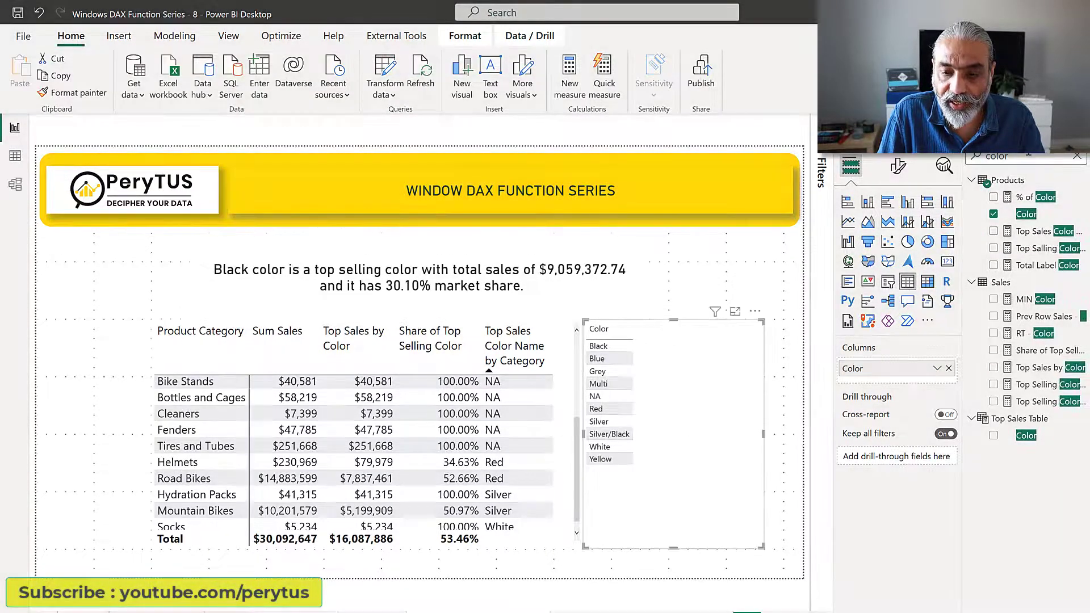
# Step: Add the Top Salling Color Count measure to the color table and shorten its height
pyautogui.click(1077, 155)
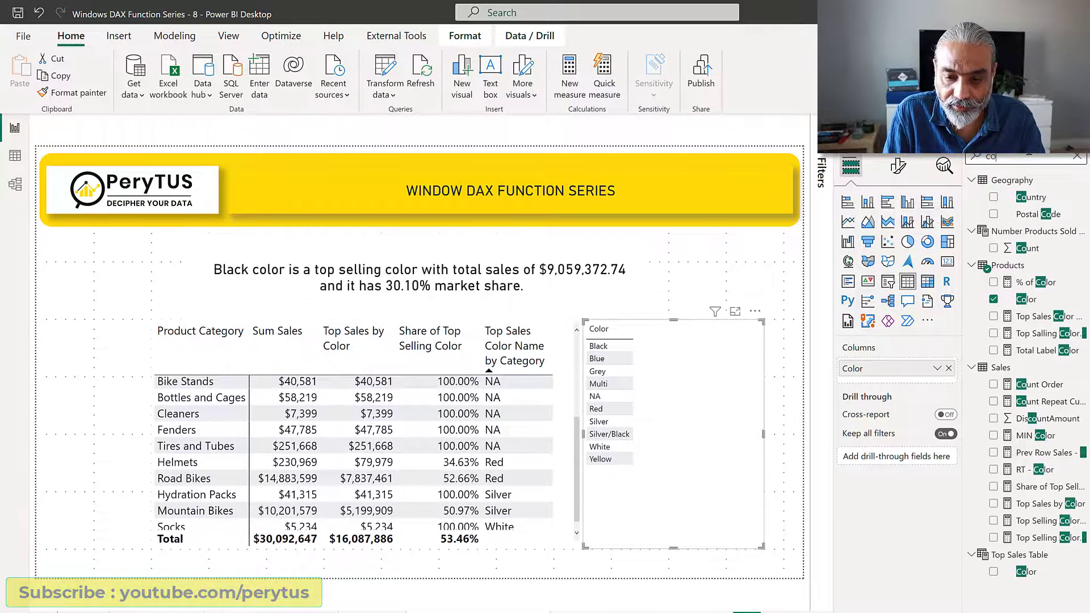
pyautogui.write('top s')
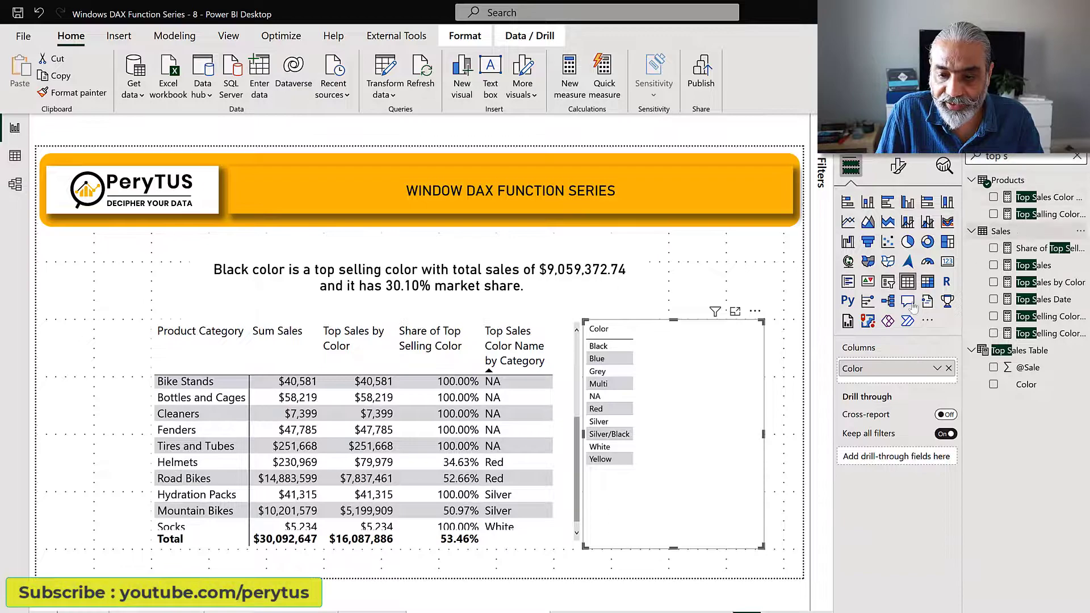
pyautogui.moveTo(1033, 214); pyautogui.dragTo(725, 391)
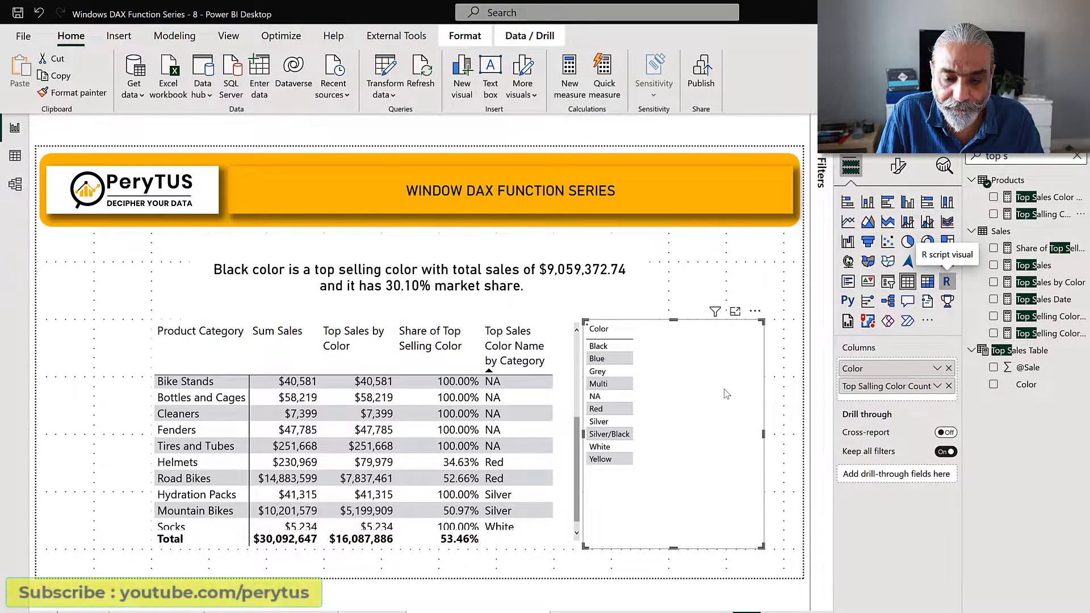
pyautogui.moveTo(676, 545); pyautogui.dragTo(690, 505)
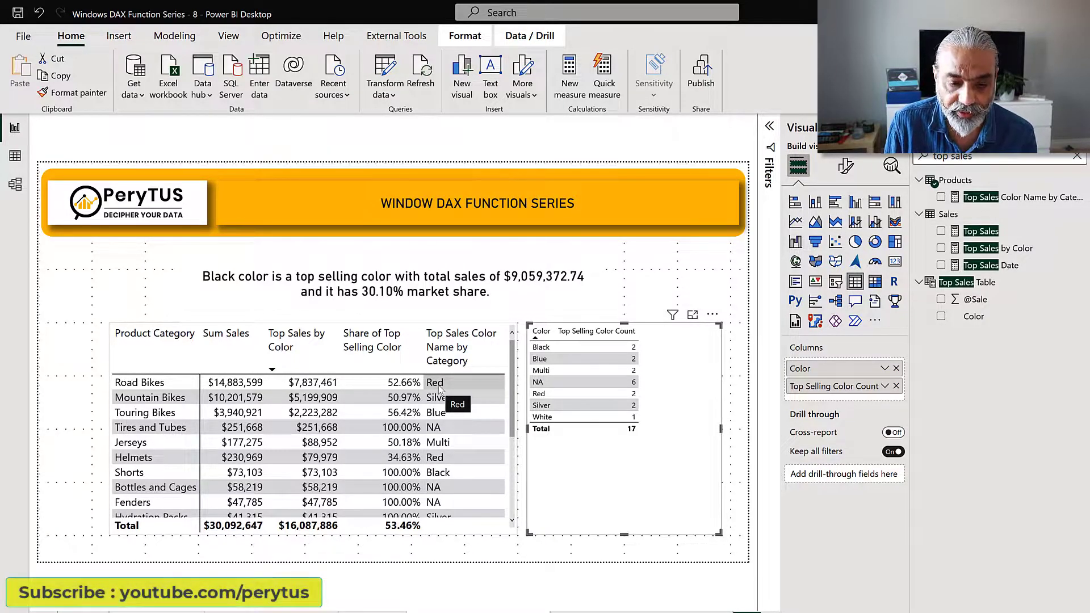
# Step: Cross-filter by Red, then NA, then Blue, leaving Touring Bikes, Helmets and Vests
pyautogui.click(570, 393)
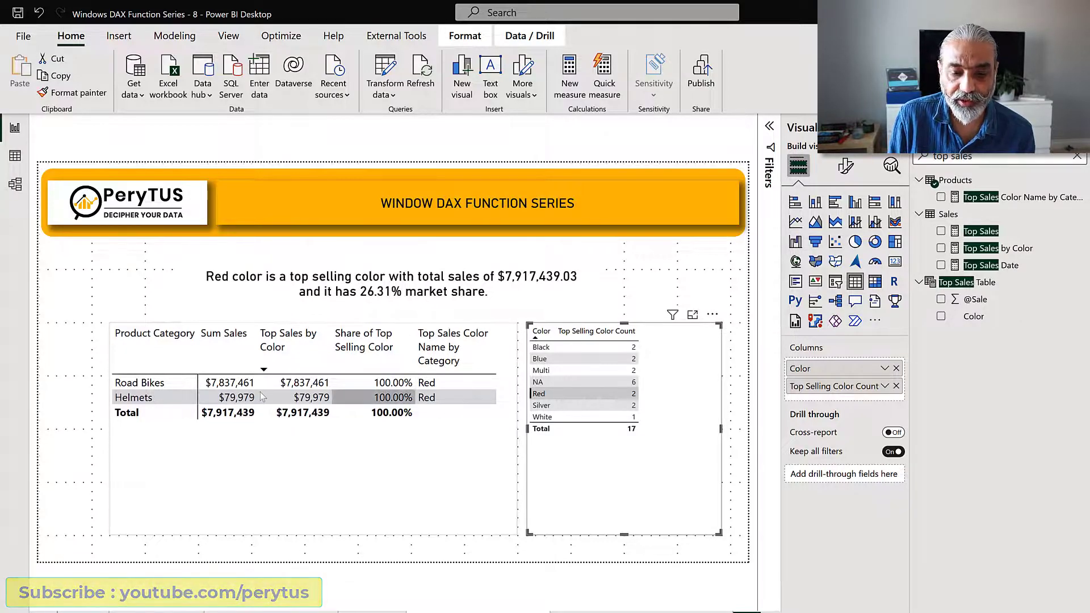
pyautogui.click(550, 380)
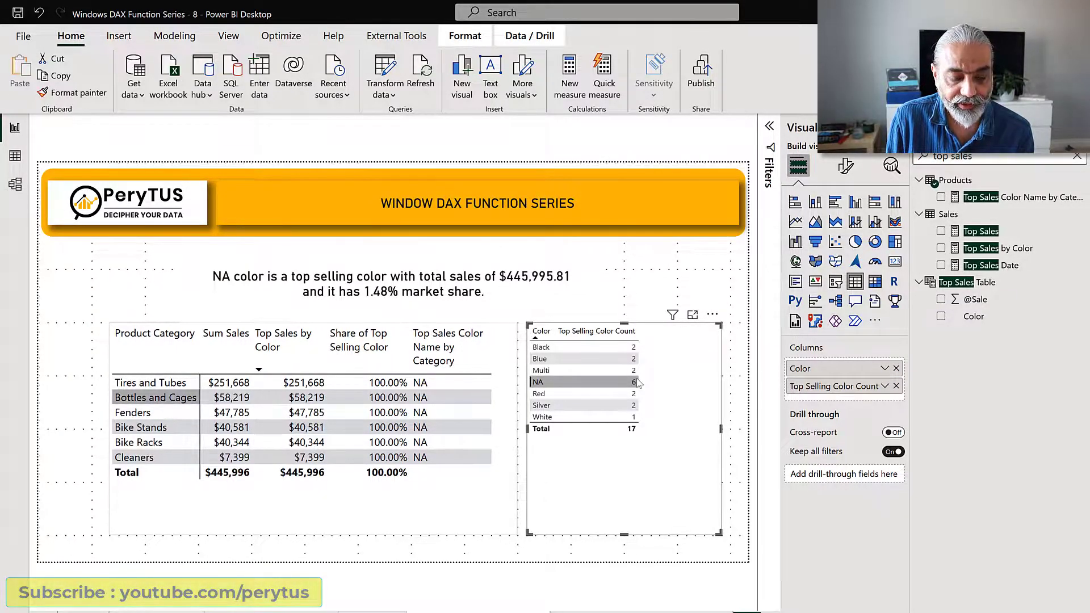
pyautogui.click(588, 357)
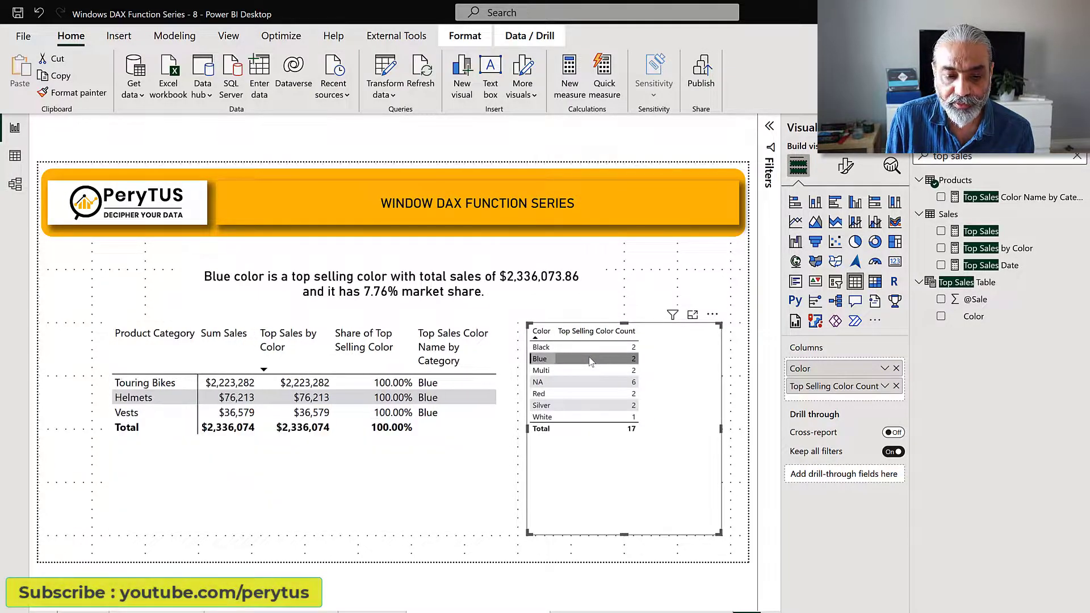